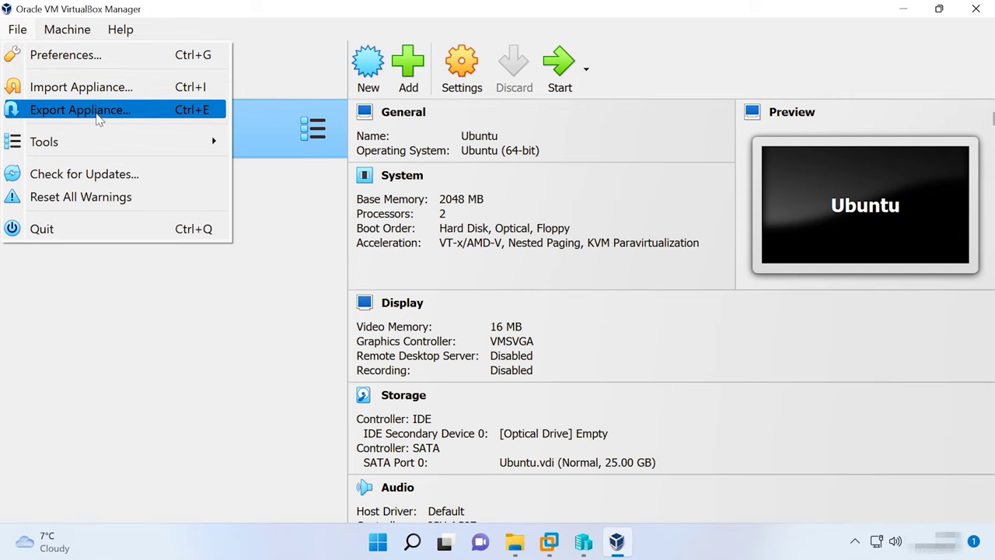
# Export the Ubuntu machine as an OVF 1.0 Ubuntu.ova into E:\Virtual machine\VirtualBox
pyautogui.click(103, 119)
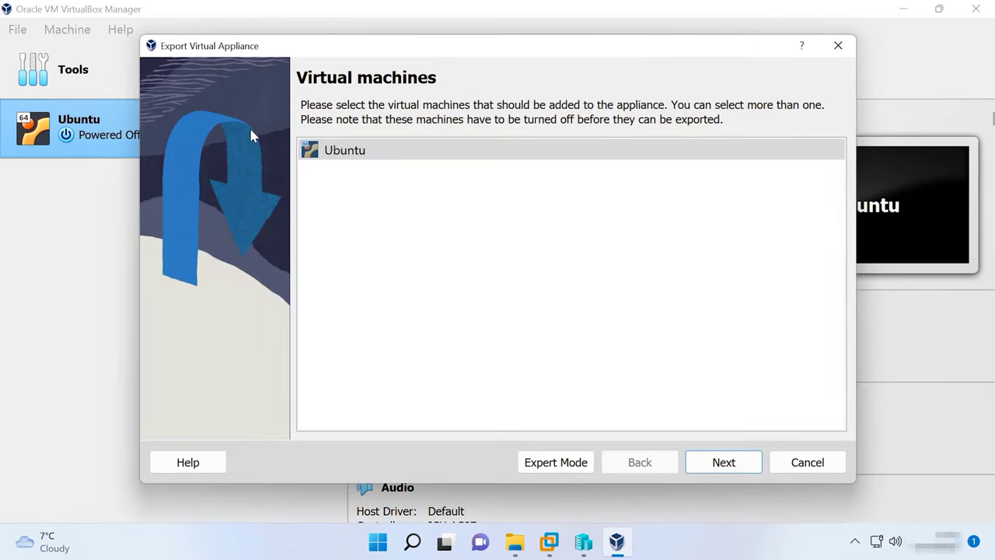
pyautogui.click(365, 157)
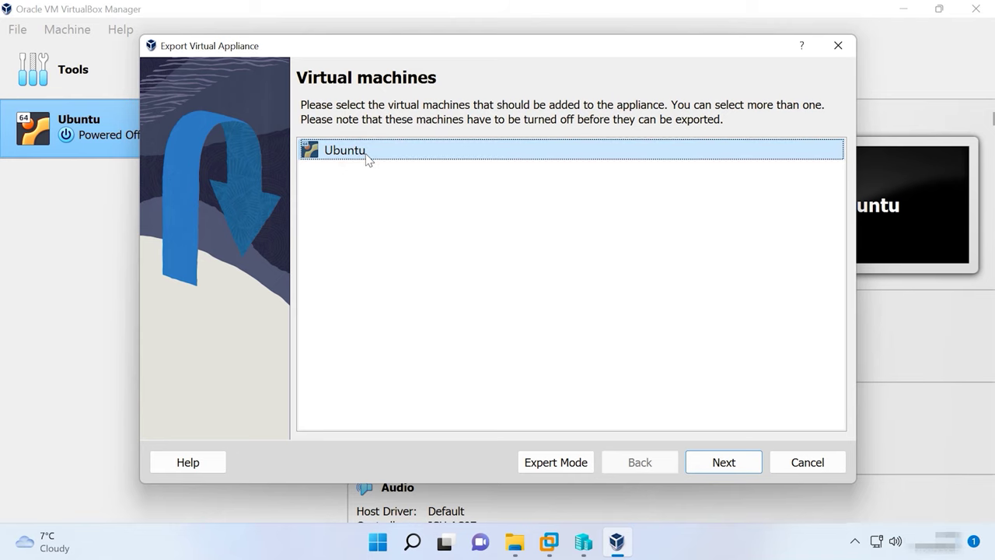
pyautogui.click(733, 468)
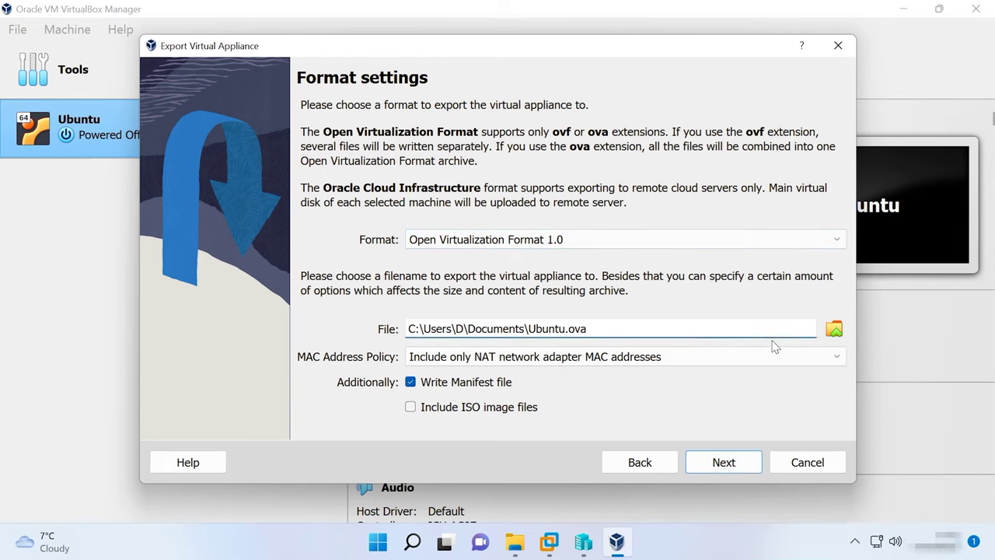
pyautogui.click(830, 329)
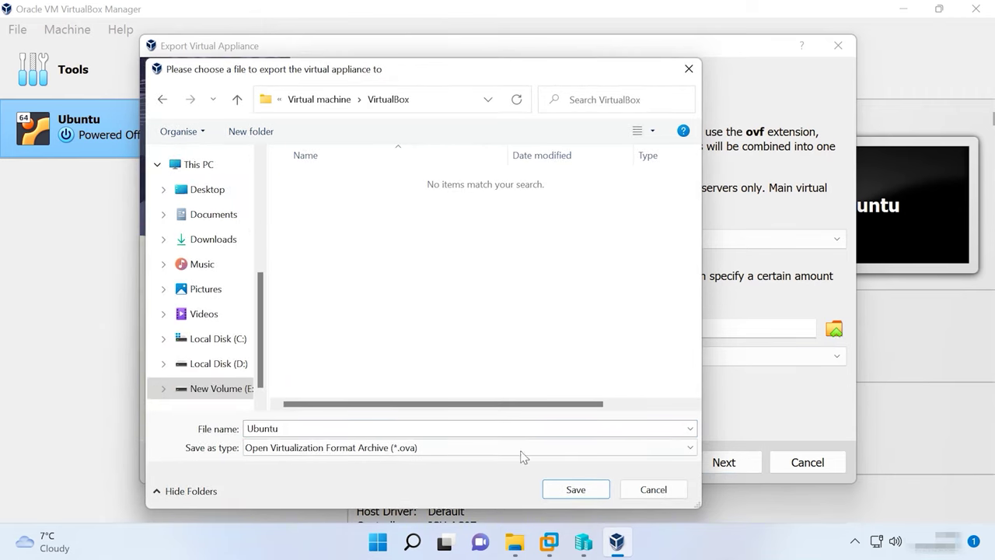
pyautogui.click(575, 497)
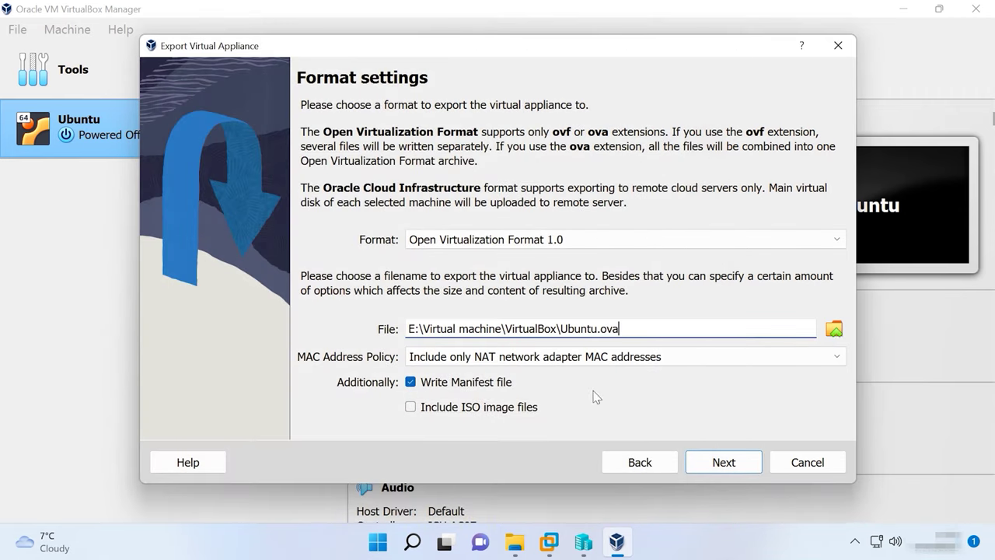
pyautogui.click(724, 463)
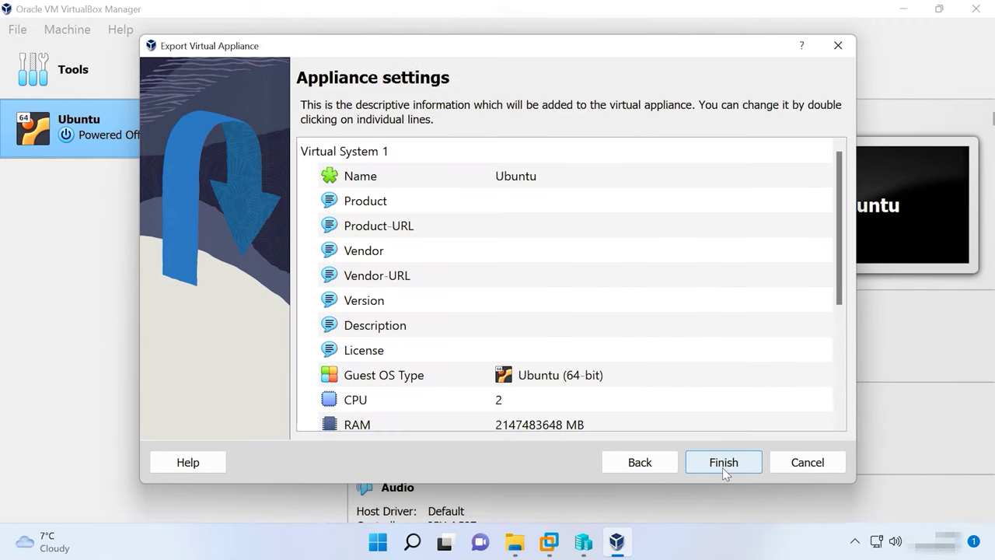
pyautogui.click(724, 463)
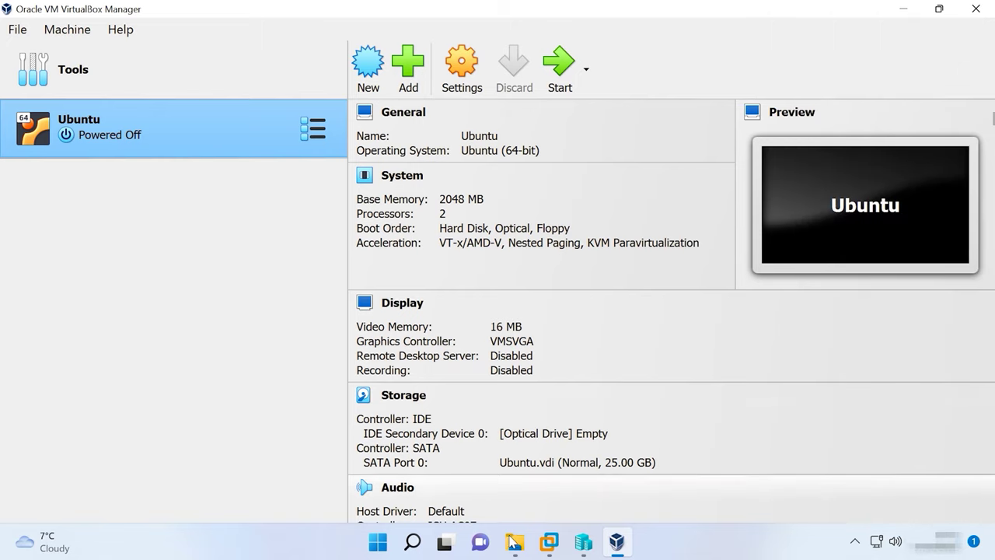
pyautogui.click(514, 541)
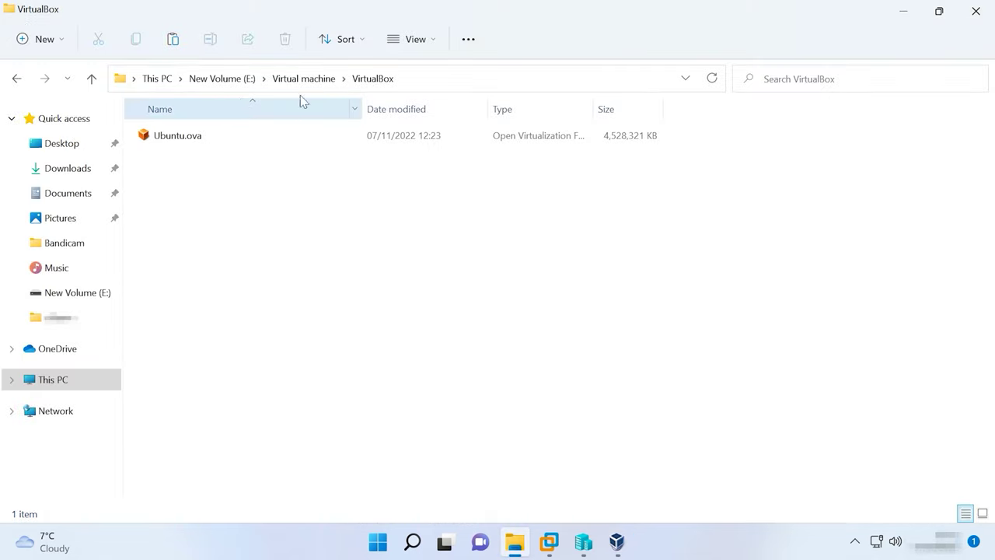
# Confirm Ubuntu.ova is 4.31 GB in the VirtualBox folder, then switch to VMware Workstation
pyautogui.click(436, 80)
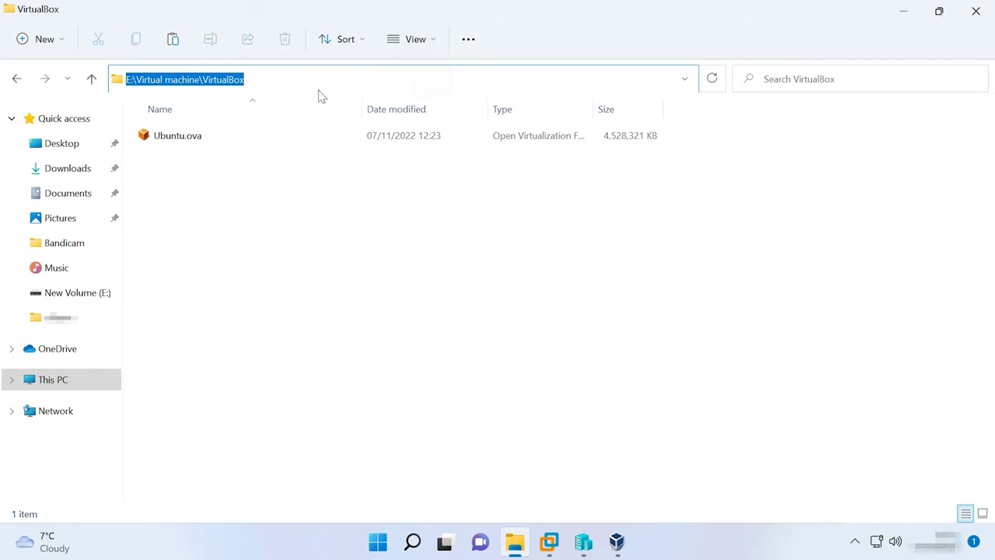
pyautogui.click(176, 140)
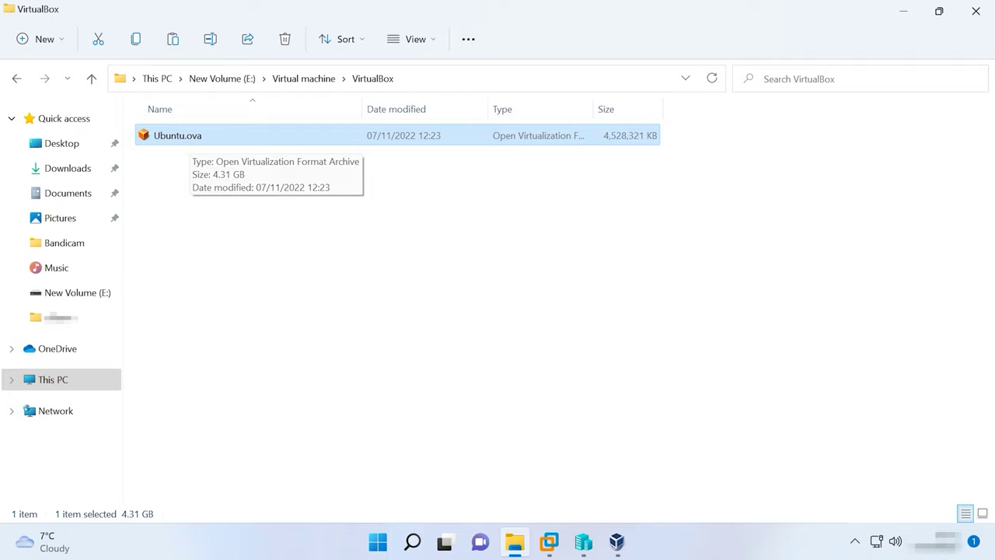
pyautogui.moveTo(548, 542); pyautogui.dragTo(619, 549)
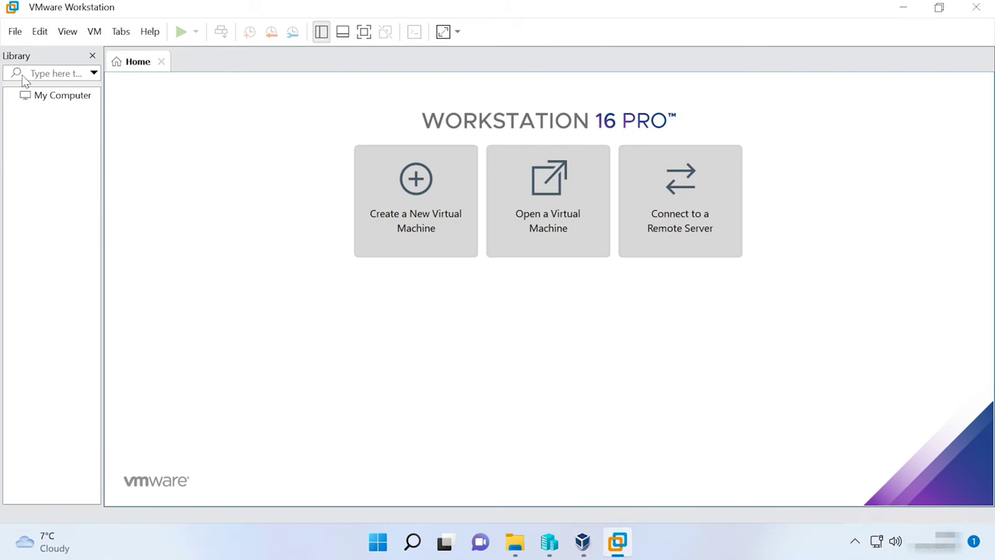
# Open Ubuntu.ova in VMware Workstation and name the new machine Ubuntu
pyautogui.click(14, 31)
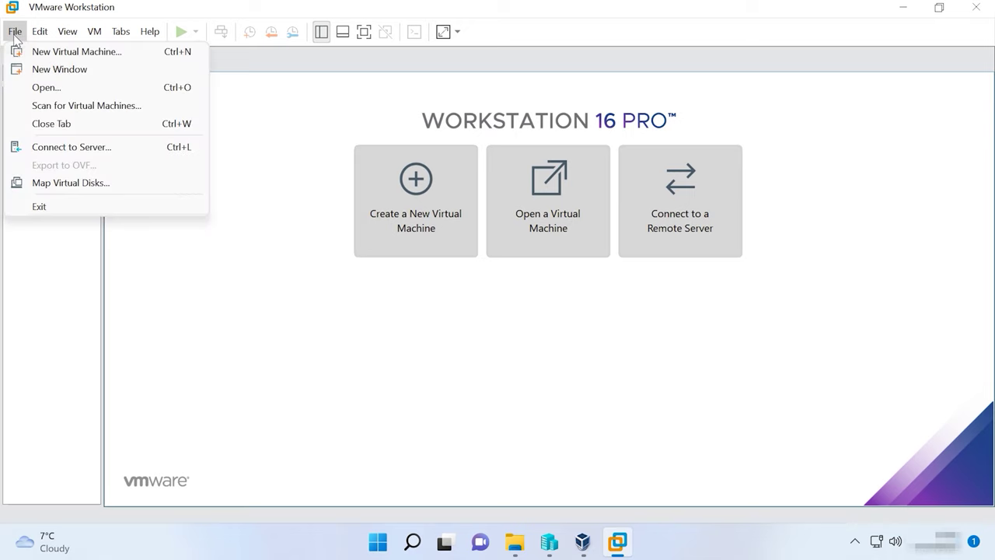
pyautogui.click(58, 90)
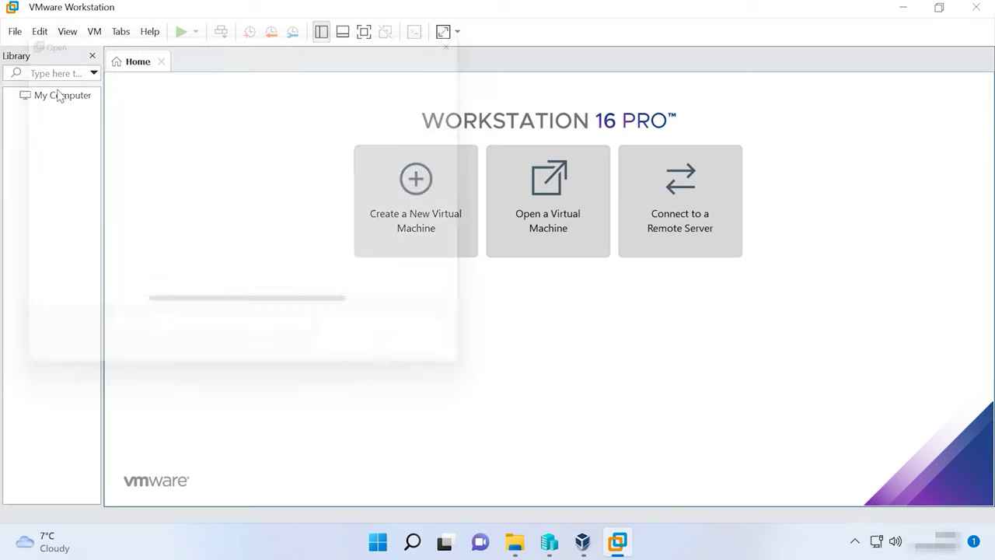
pyautogui.click(181, 145)
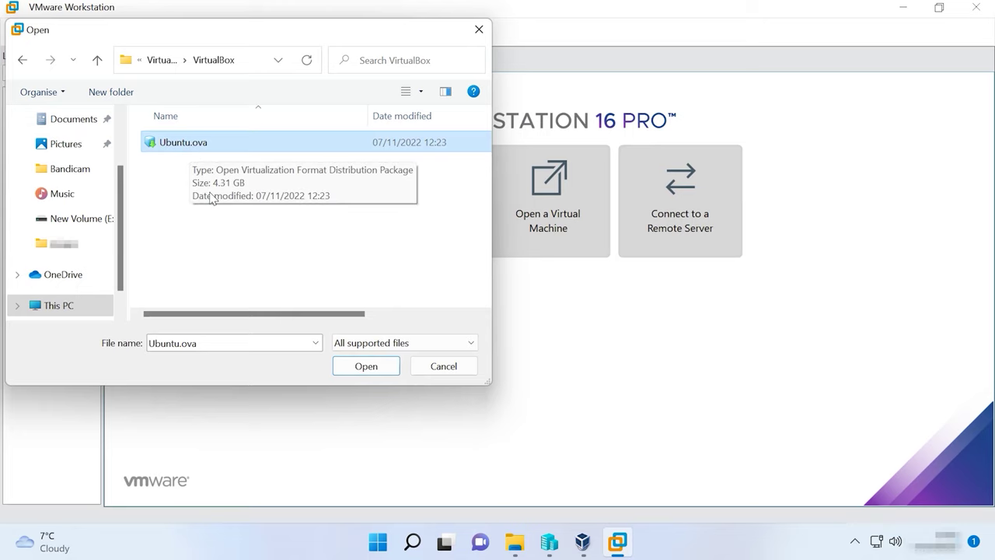
pyautogui.click(368, 370)
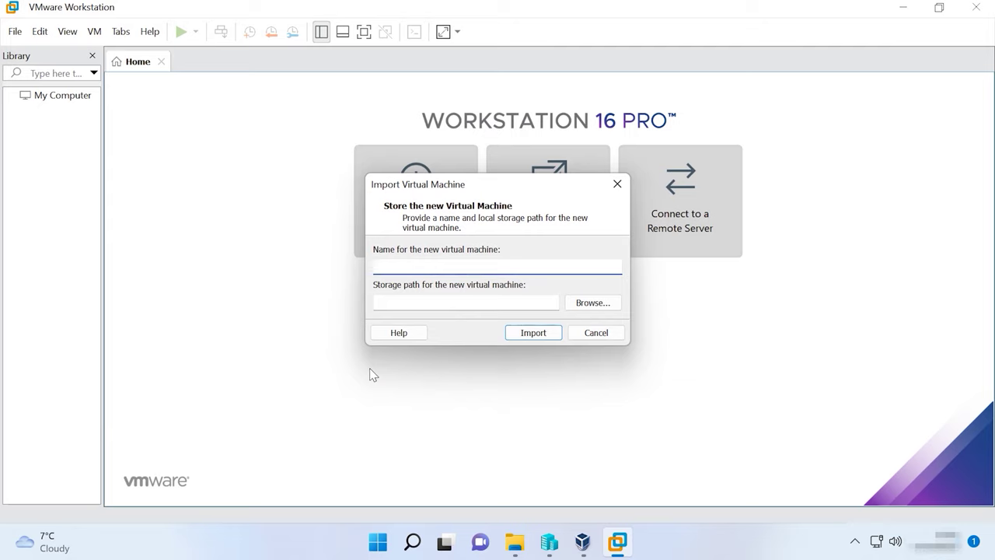
pyautogui.write('Ubuntu')
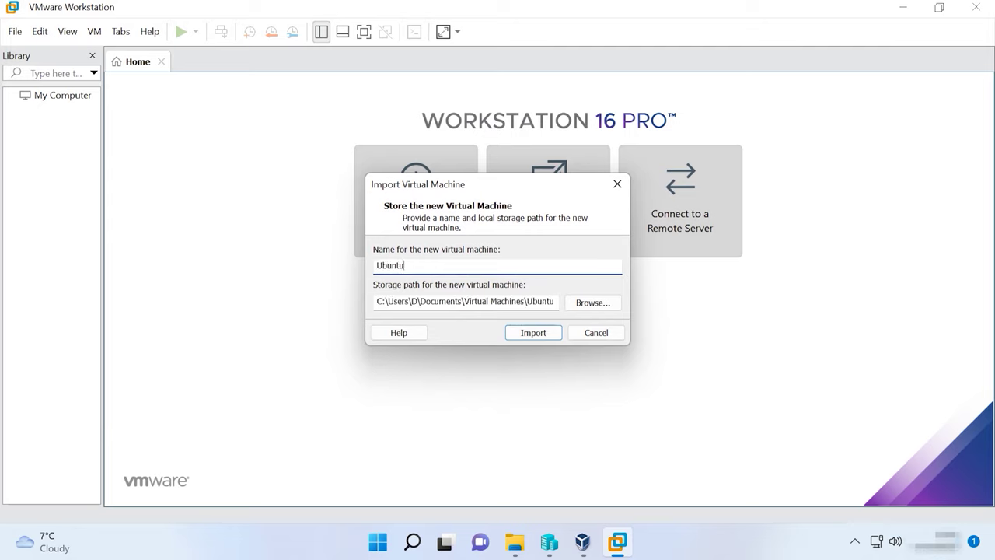
# Store it in E:\Virtual machine\VMware and import, retrying with relaxed compliance checks
pyautogui.click(597, 303)
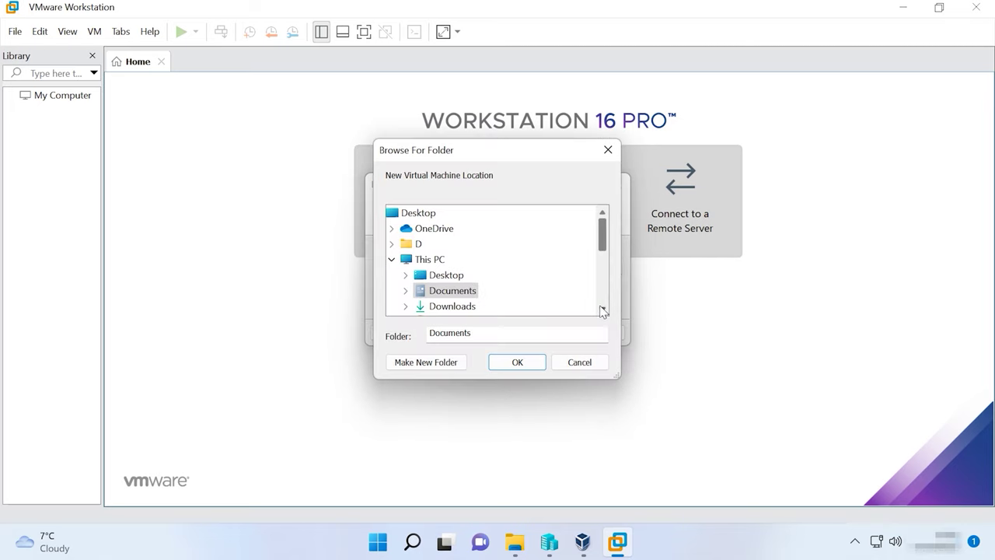
pyautogui.scroll(-5, 544, 288)
pyautogui.click(476, 259)
pyautogui.click(474, 306)
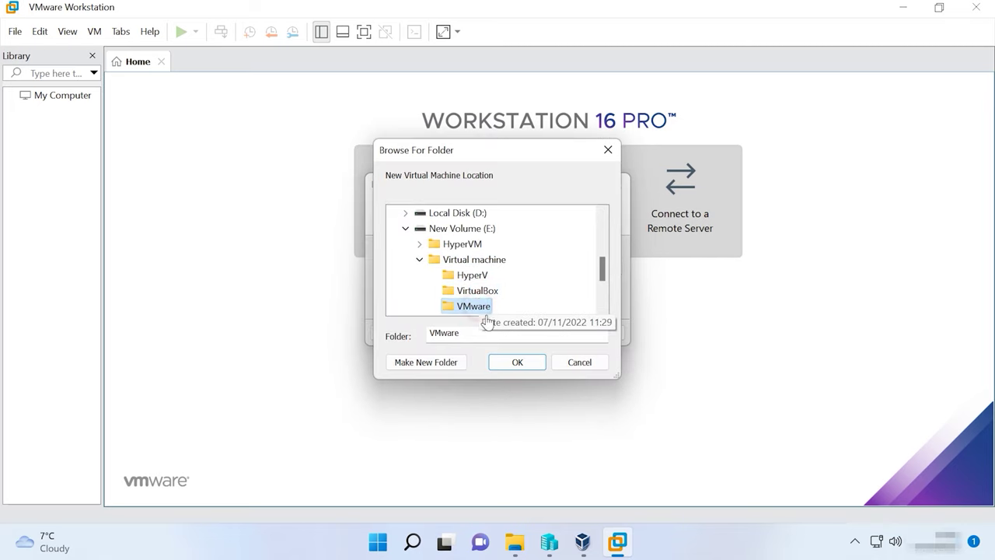
pyautogui.click(514, 364)
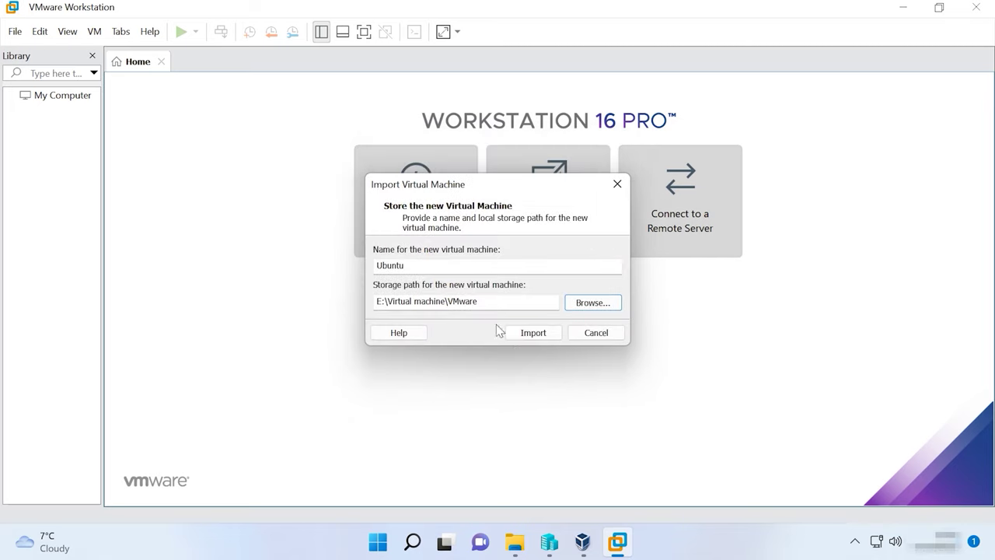
pyautogui.click(534, 333)
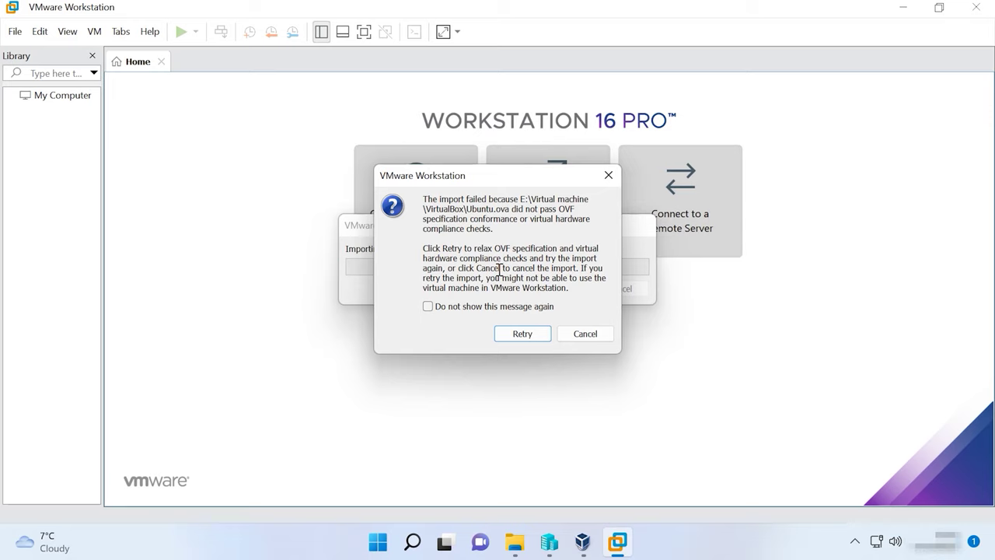
pyautogui.click(523, 334)
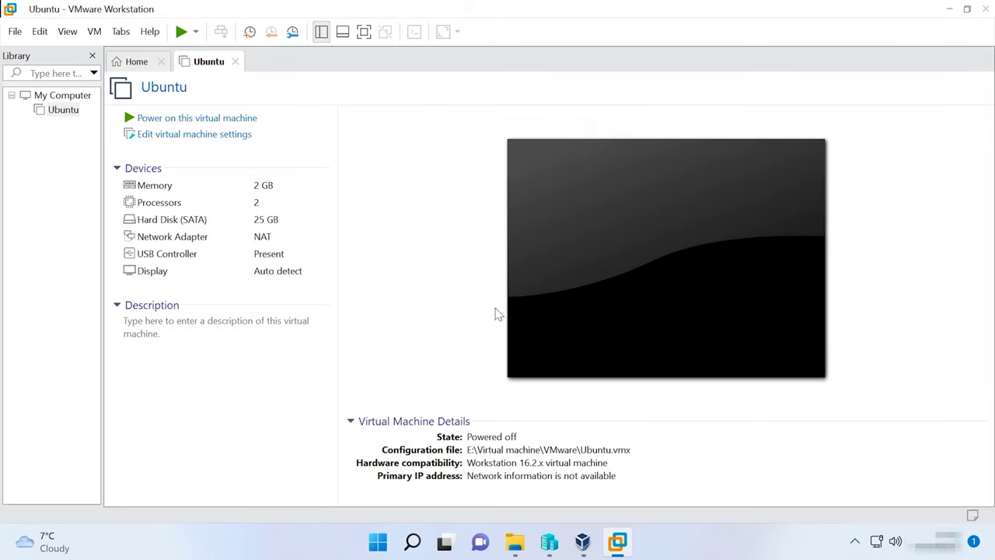
# Power on the imported machine, log in with the account password, and keep connecting sata0:0
pyautogui.click(193, 122)
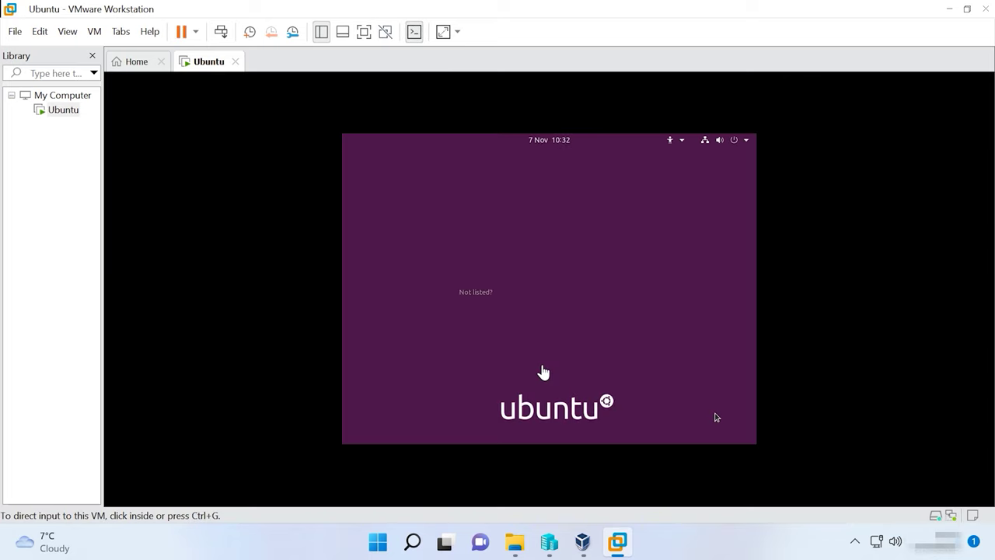
pyautogui.click(537, 287)
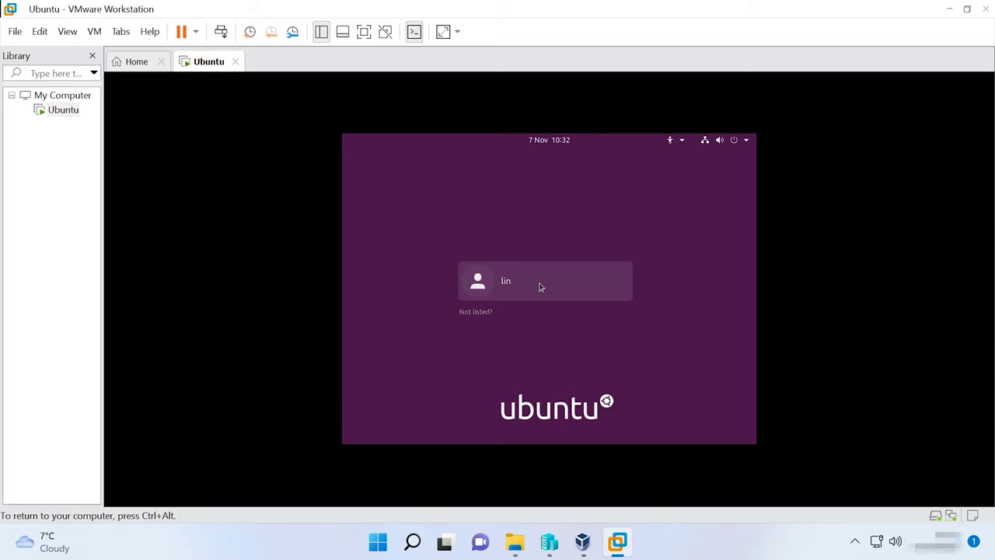
pyautogui.write('123456')
pyautogui.press('Return')
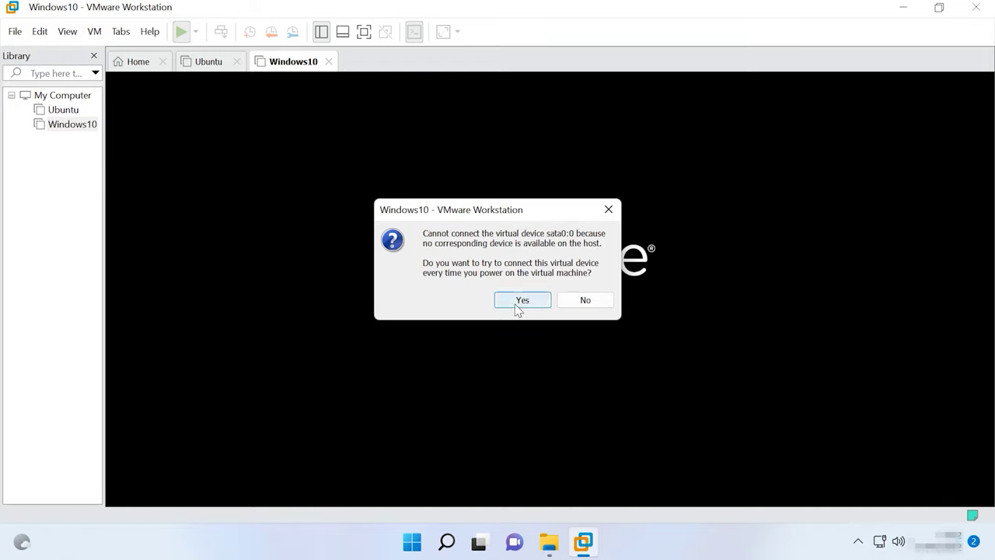
pyautogui.click(516, 305)
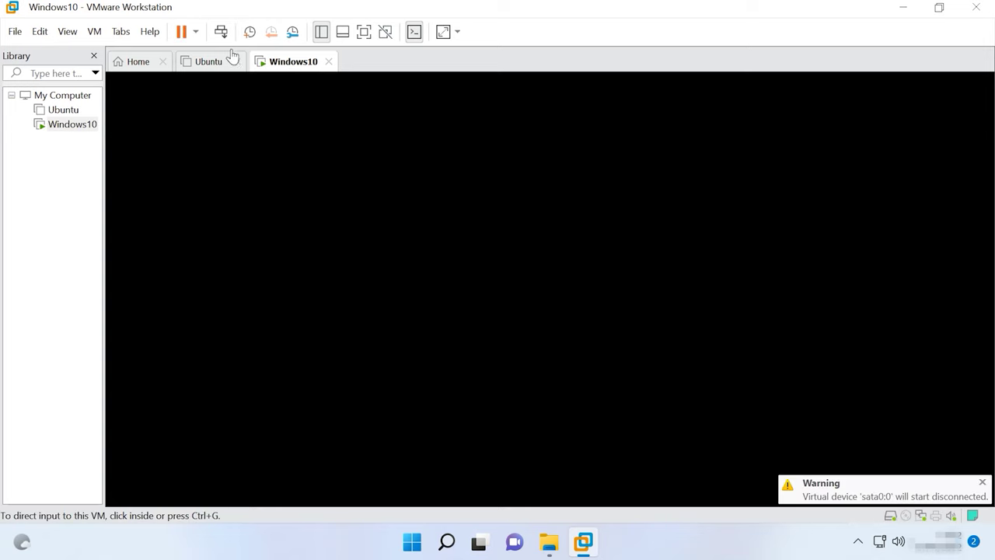
# Shut down the Windows10 machine, remove its CD/DVD (SATA) drive, and power it on again
pyautogui.click(195, 32)
pyautogui.click(207, 72)
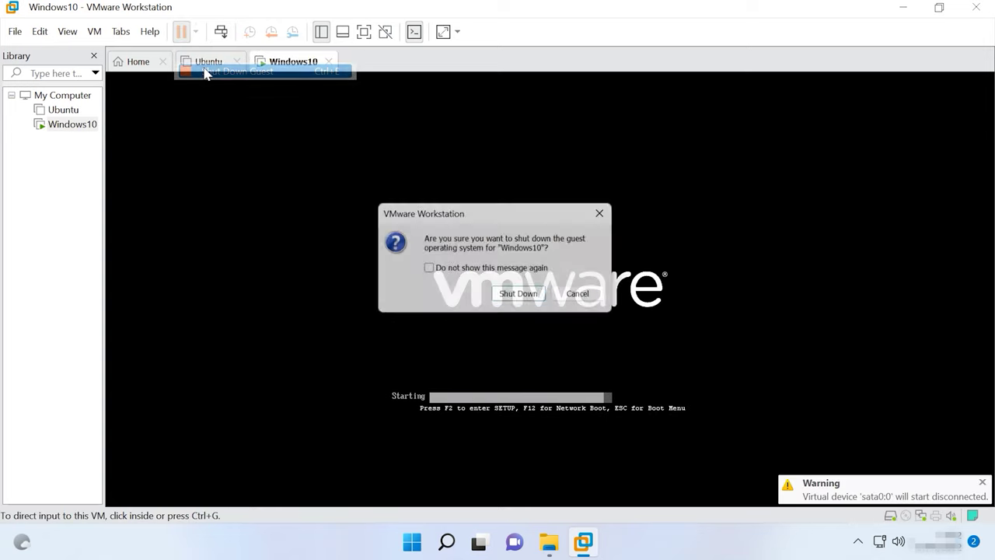
pyautogui.click(519, 298)
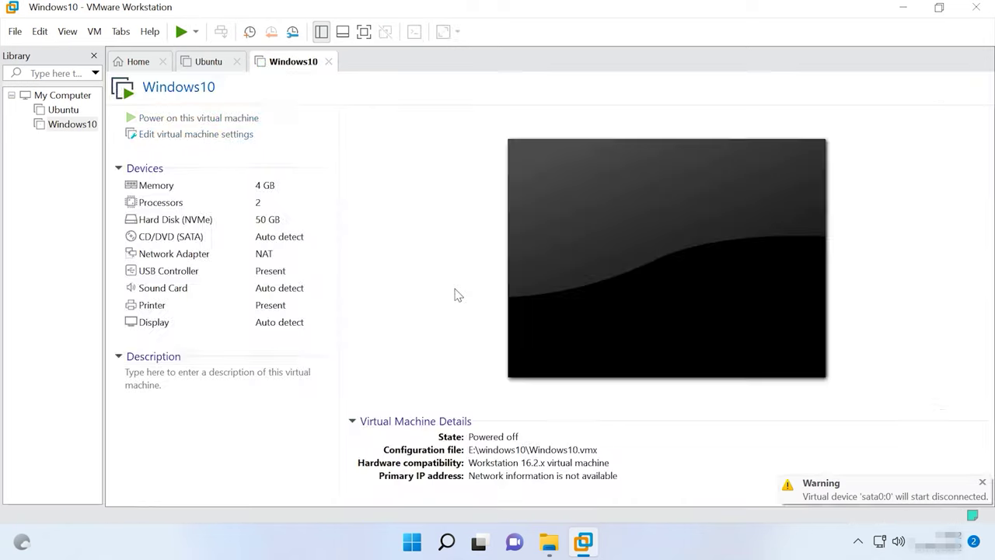
pyautogui.click(186, 136)
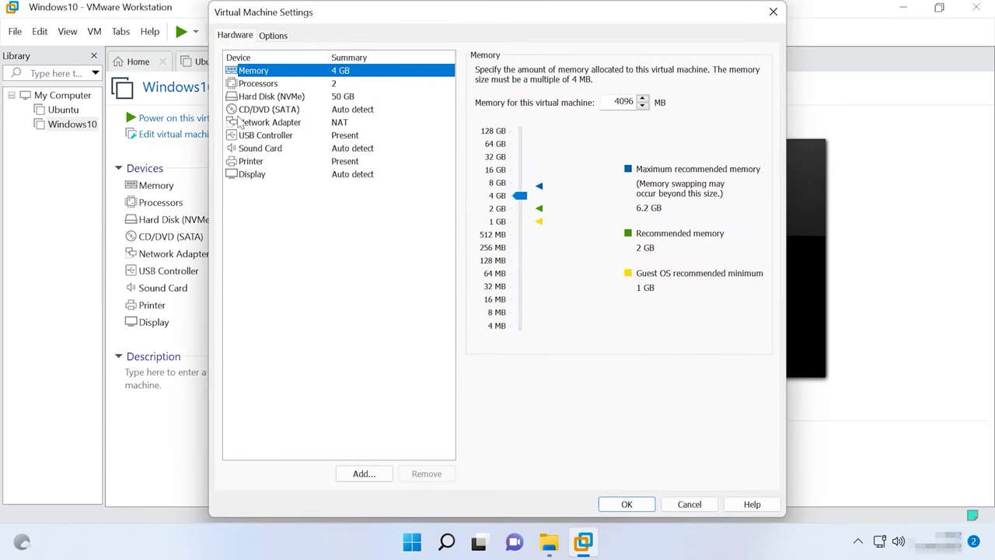
pyautogui.click(252, 111)
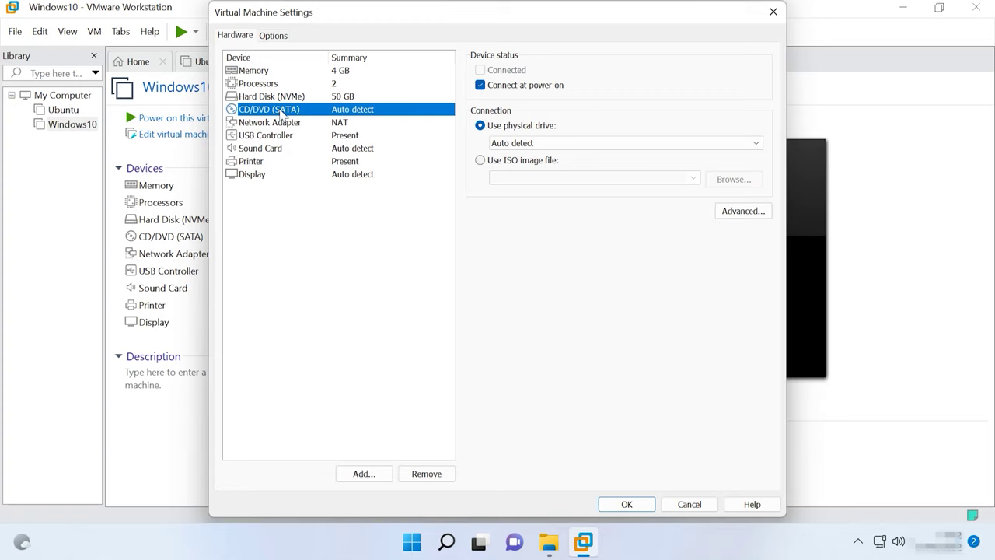
pyautogui.click(426, 473)
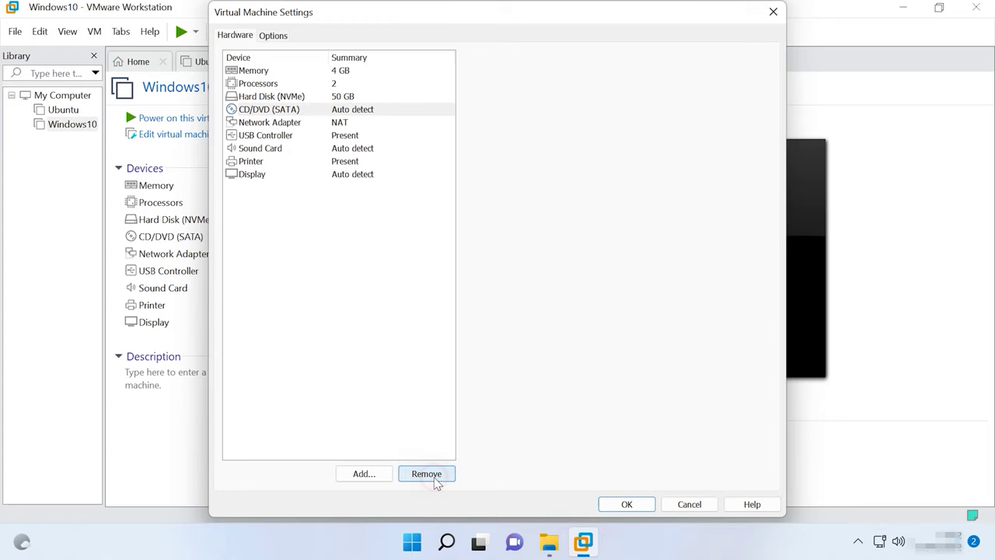
pyautogui.click(628, 504)
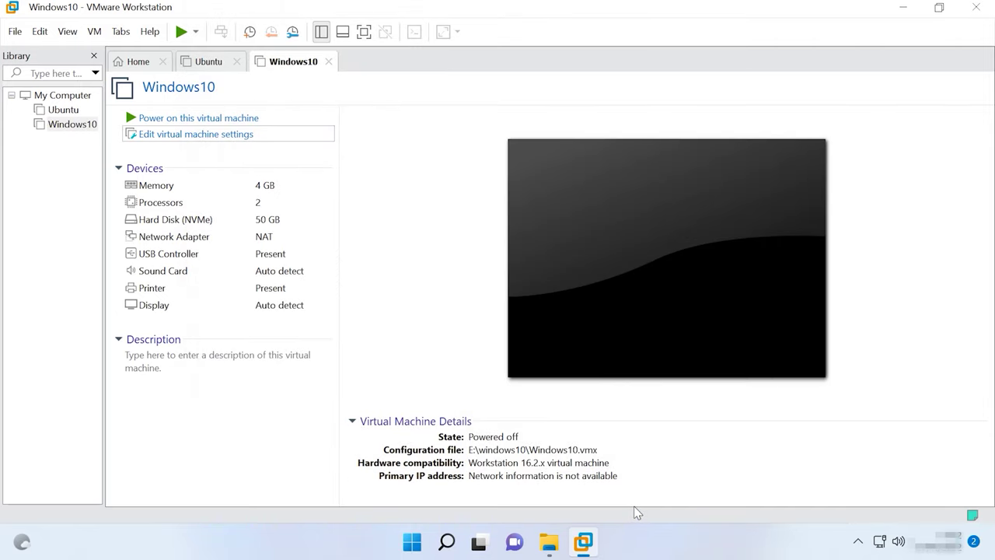
pyautogui.click(205, 120)
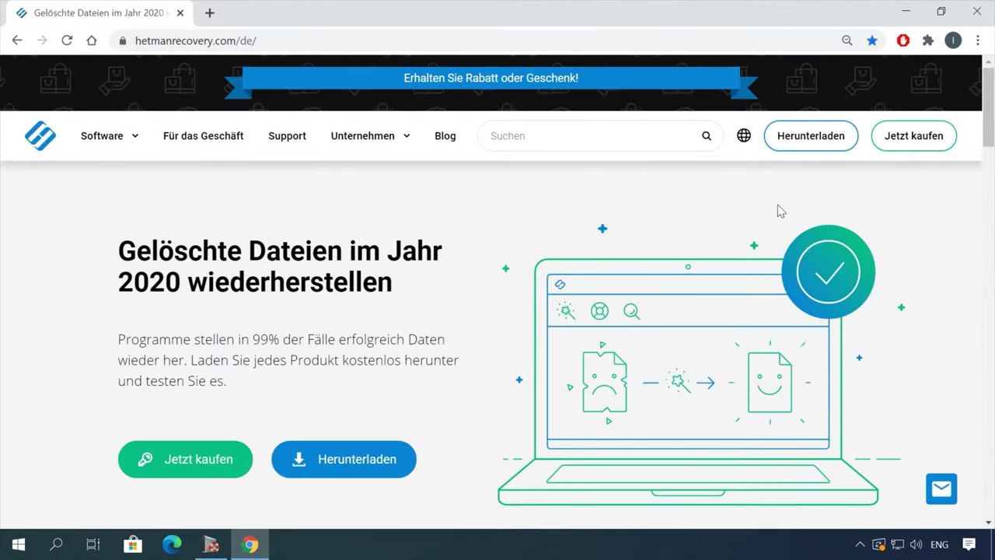
# Download the Partition Recovery installer from the Hetman products page
pyautogui.scroll(-5, 712, 249)
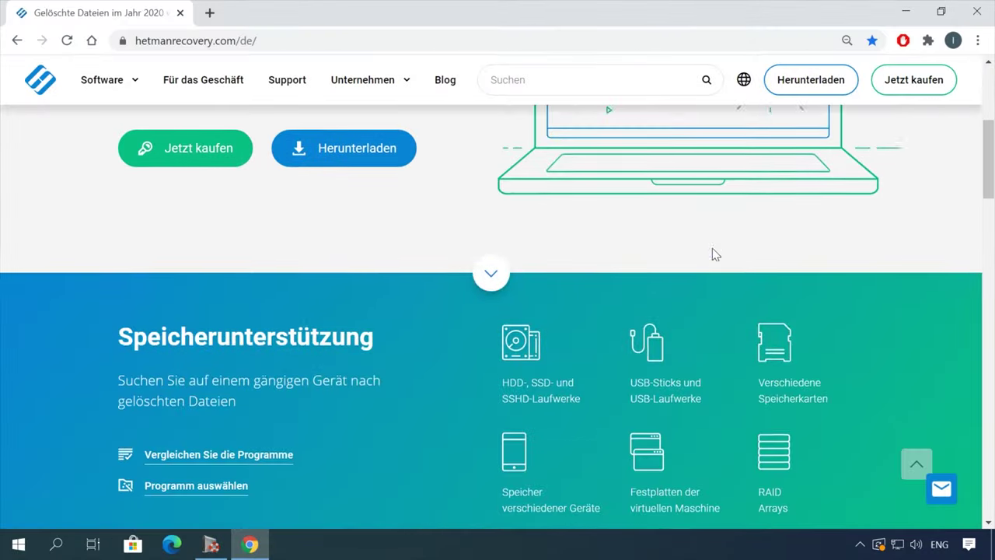
pyautogui.scroll(-10, 711, 248)
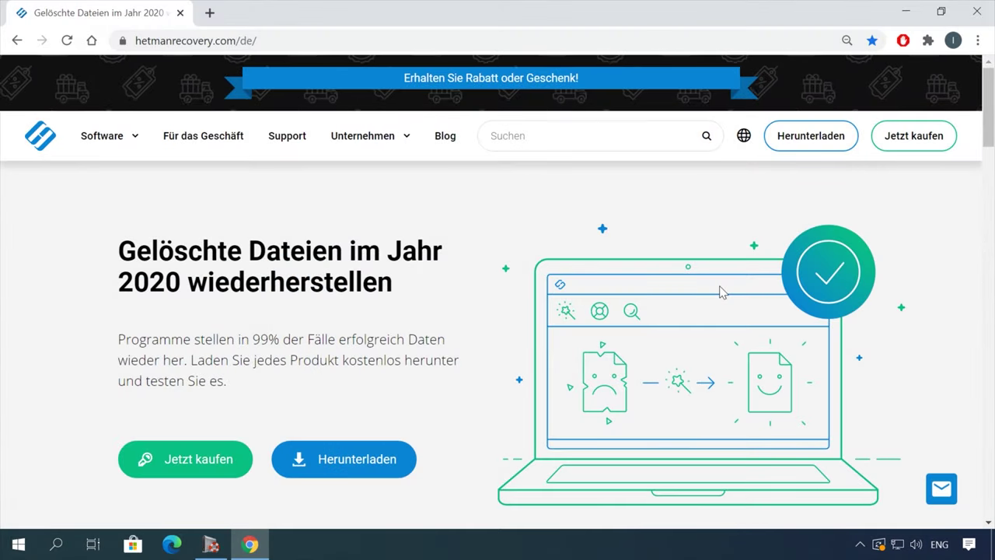
pyautogui.moveTo(133, 138)
pyautogui.click(318, 420)
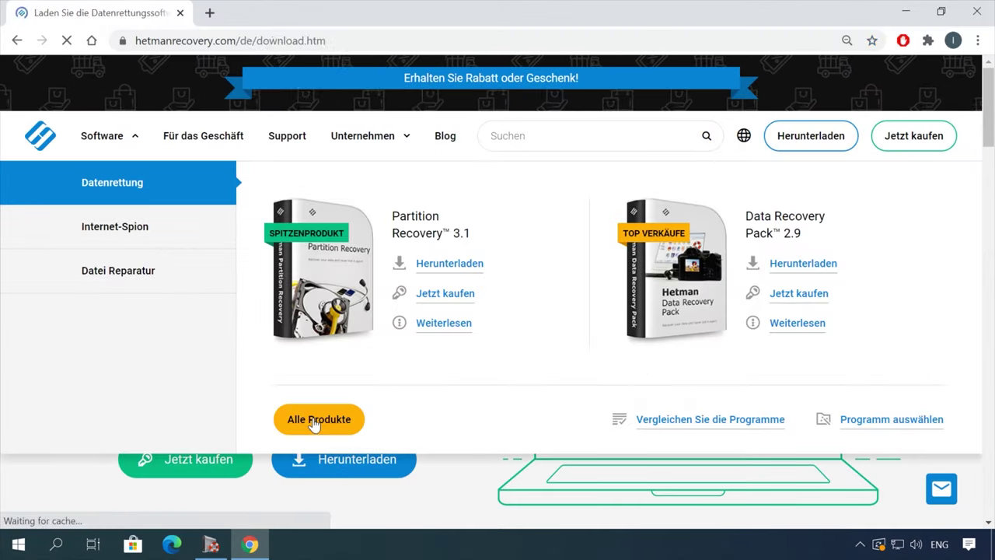
pyautogui.scroll(-8, 373, 413)
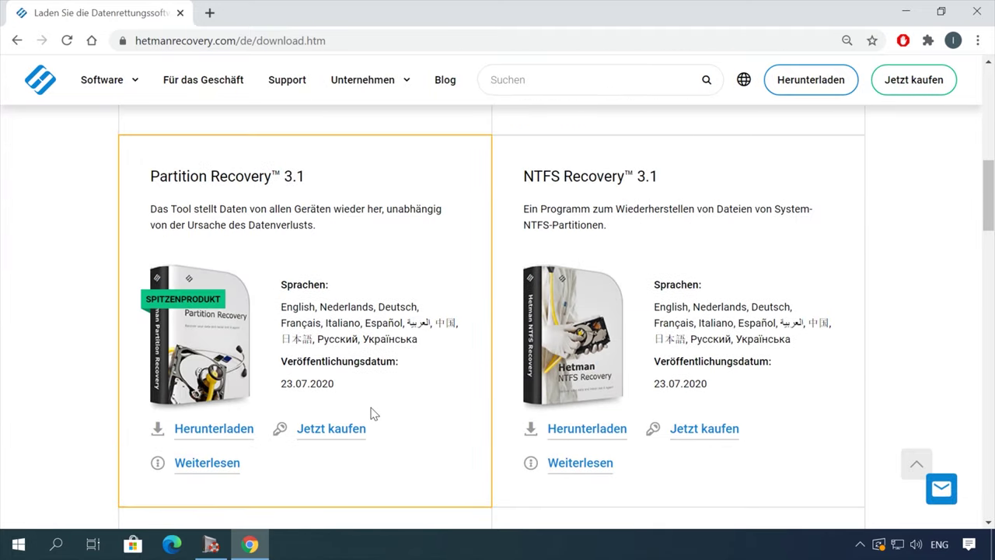
pyautogui.click(220, 432)
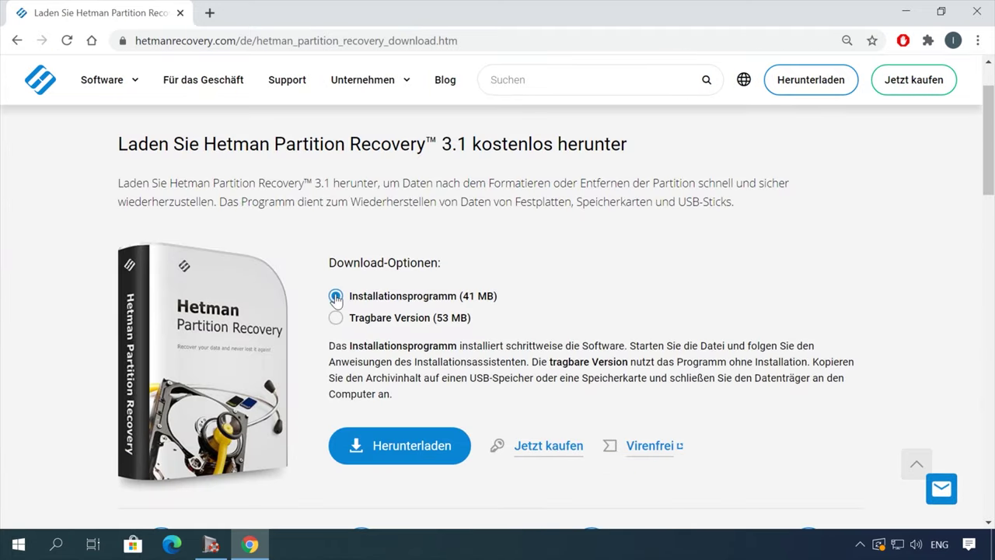
pyautogui.click(398, 446)
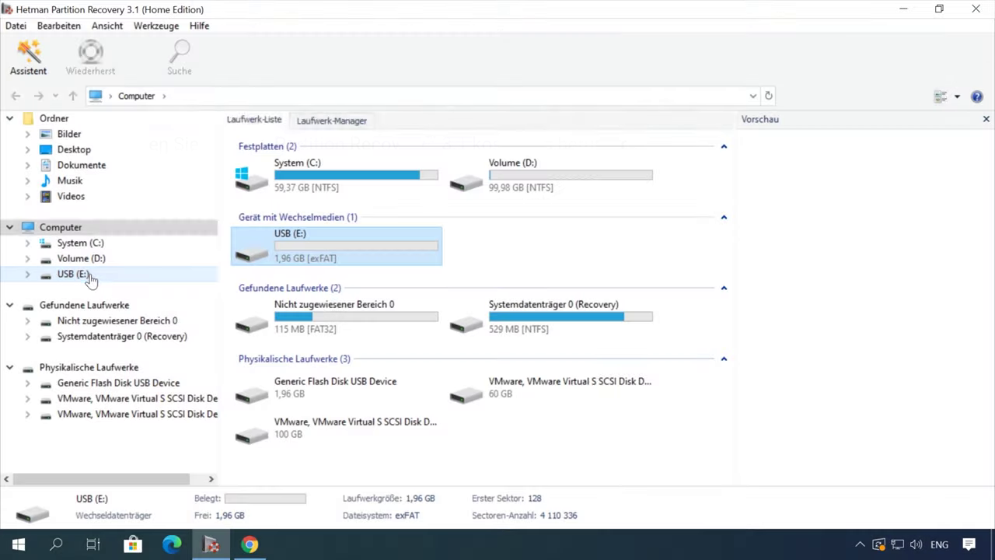
# Scan USB (E:) for deleted files and open the recovered documente folder
pyautogui.doubleClick(88, 276)
pyautogui.click(640, 447)
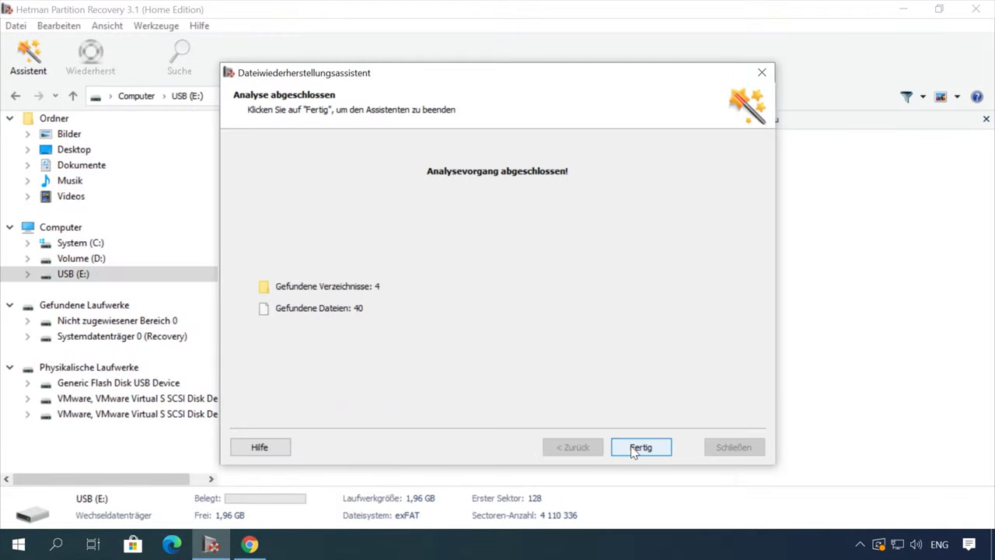
pyautogui.click(639, 448)
pyautogui.doubleClick(532, 189)
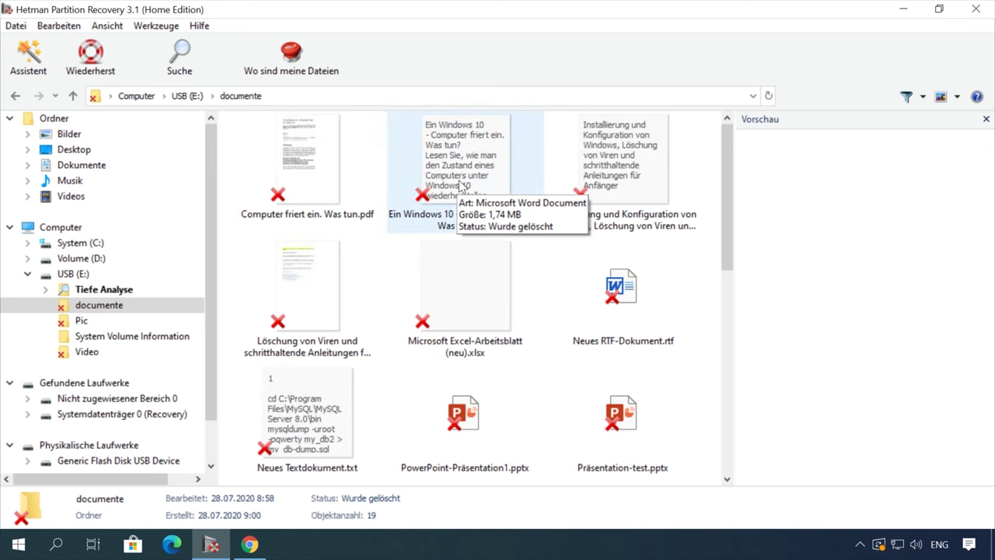
# Preview the deleted files, including the Computer friert ein PDF and the laptop reset document
pyautogui.click(460, 184)
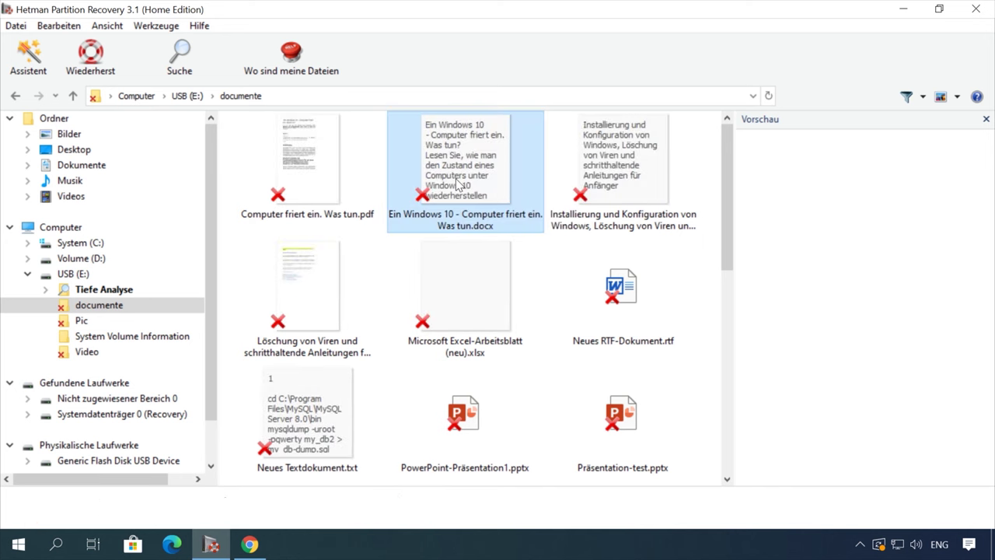
pyautogui.click(309, 165)
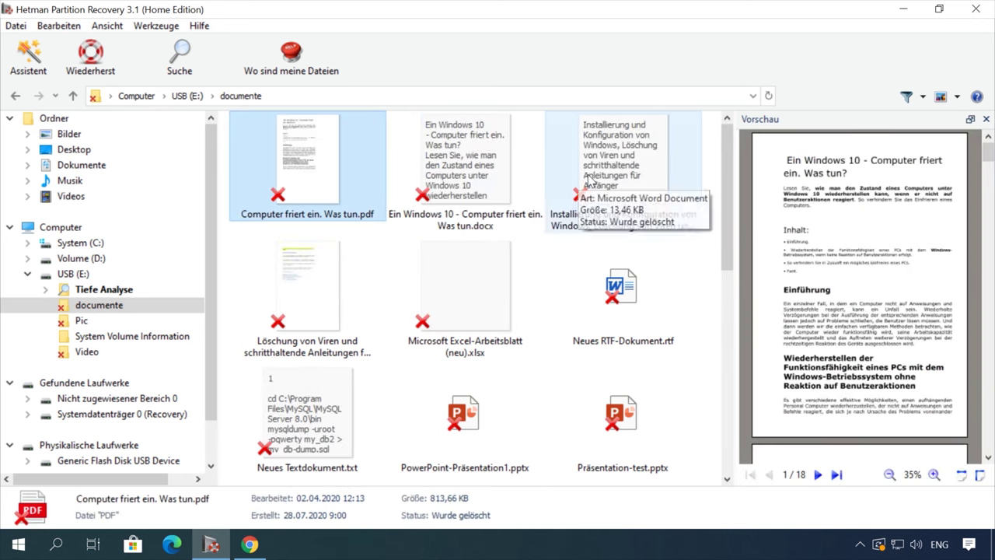
pyautogui.click(614, 171)
pyautogui.scroll(-5, 861, 281)
pyautogui.scroll(3, 861, 281)
pyautogui.scroll(3, 862, 281)
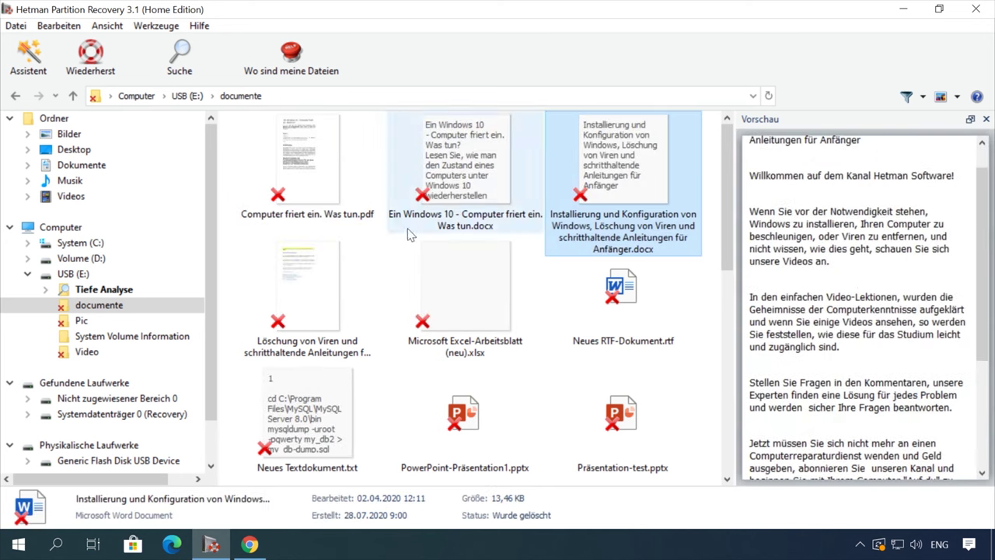
pyautogui.click(315, 182)
pyautogui.scroll(-5, 476, 293)
pyautogui.click(476, 293)
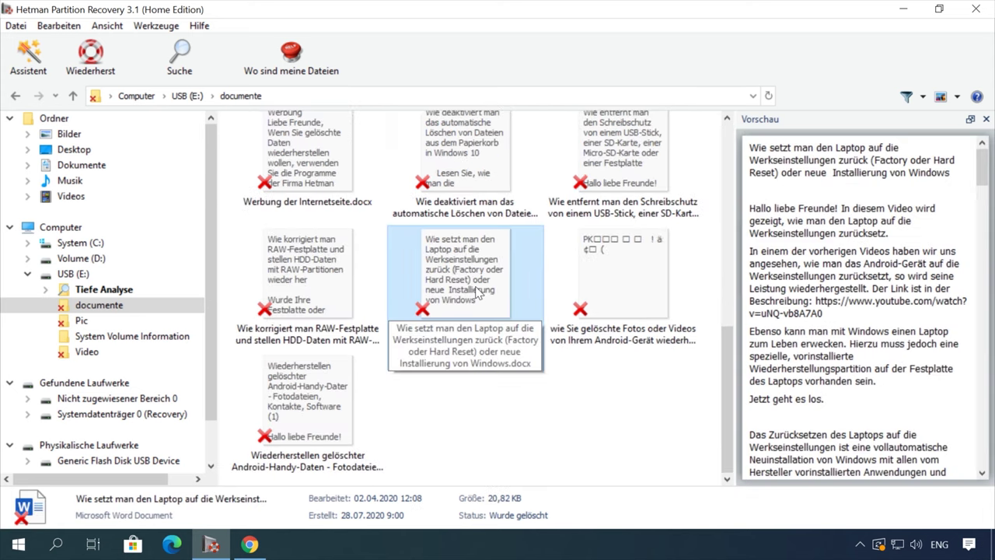
# Recover the laptop factory-reset Word document to the Desktop
pyautogui.rightClick(460, 281)
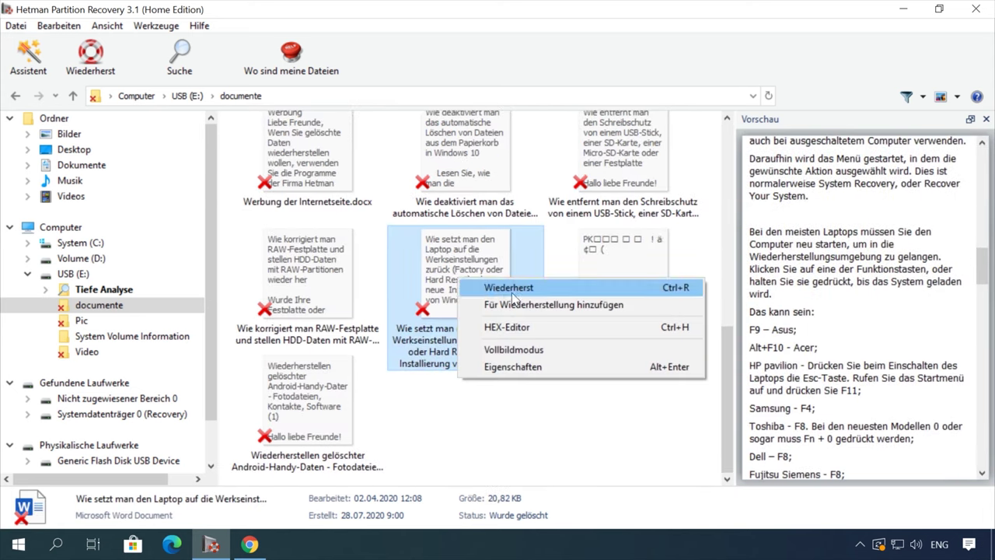
pyautogui.click(512, 289)
pyautogui.click(639, 449)
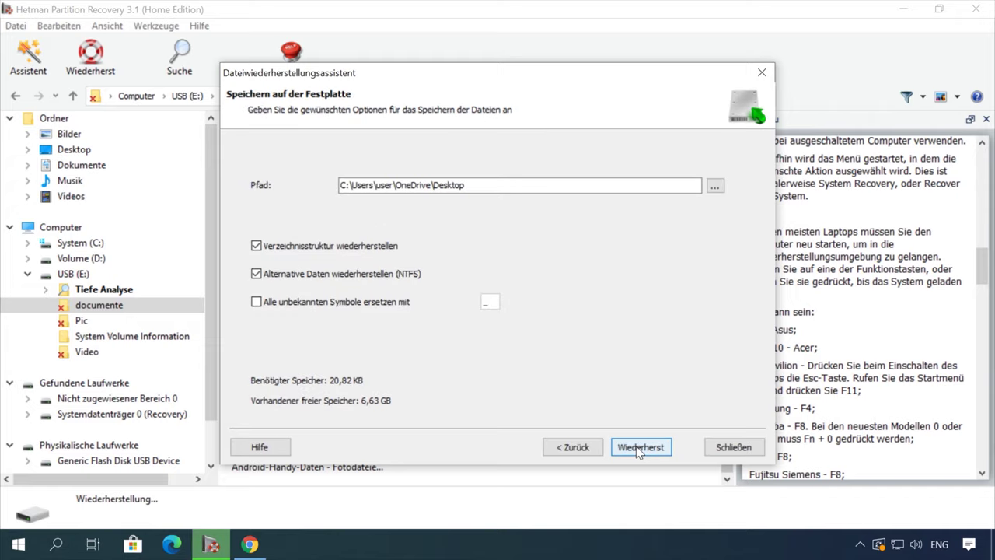
pyautogui.click(642, 448)
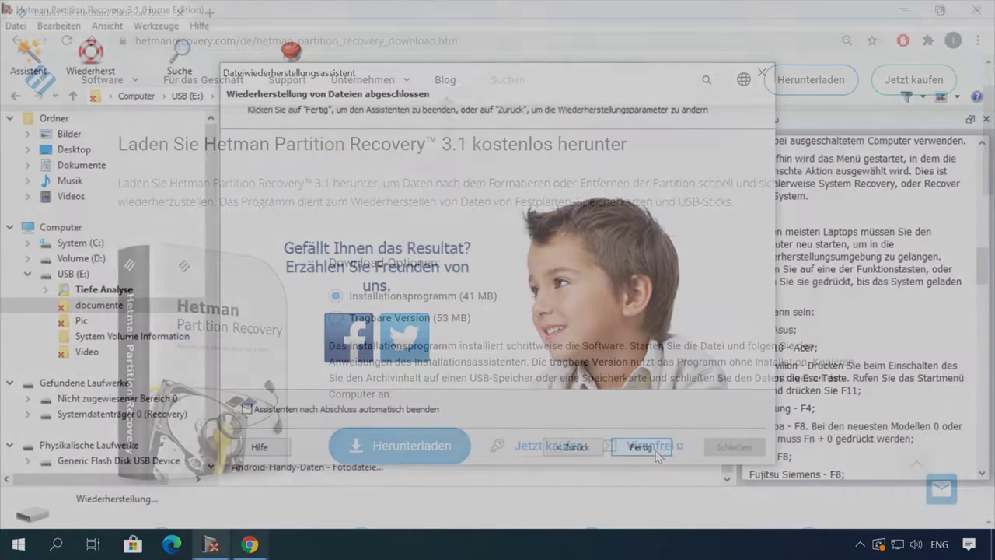
# Open the blog article on recovering files after formatting or deletion
pyautogui.click(445, 77)
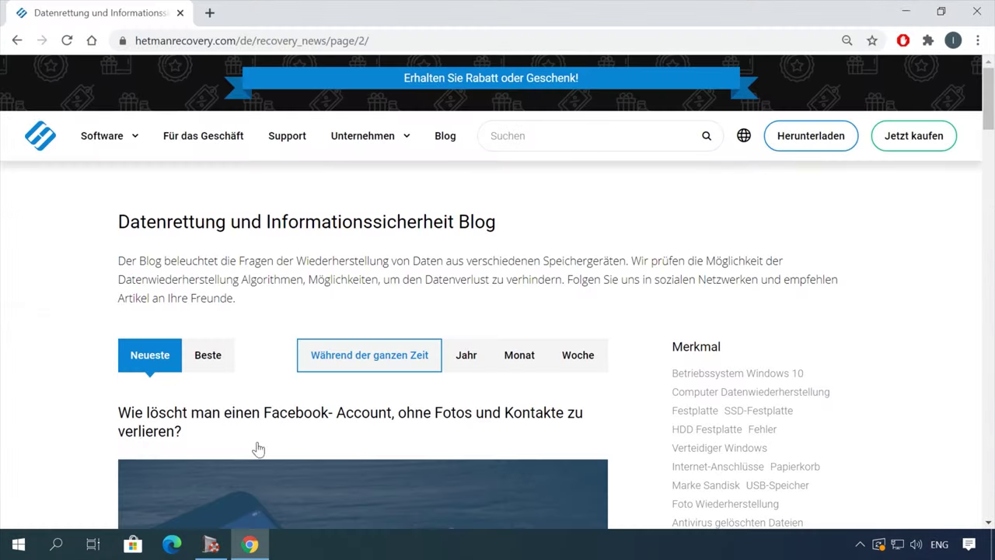
pyautogui.scroll(-2, 61, 433)
pyautogui.scroll(-15, 61, 432)
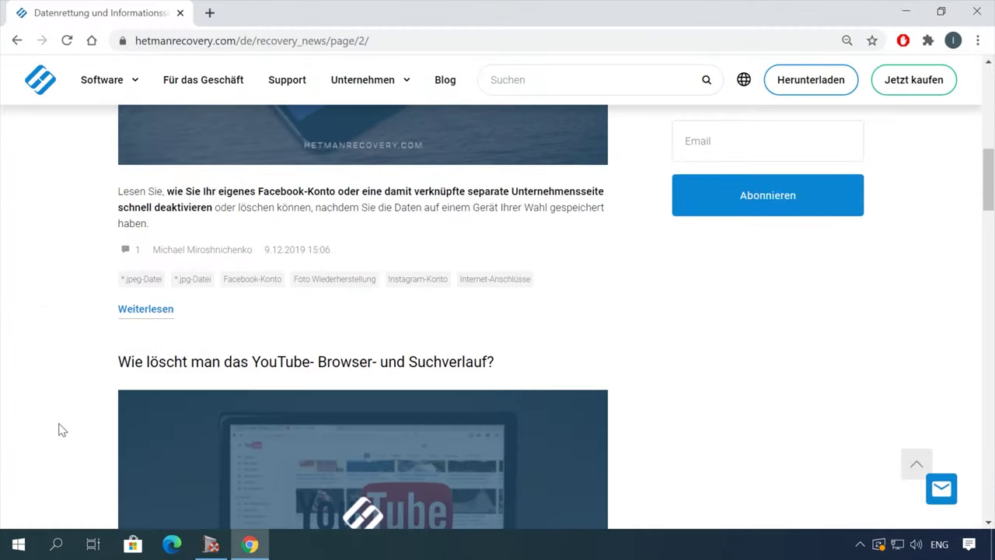
pyautogui.scroll(1, 62, 420)
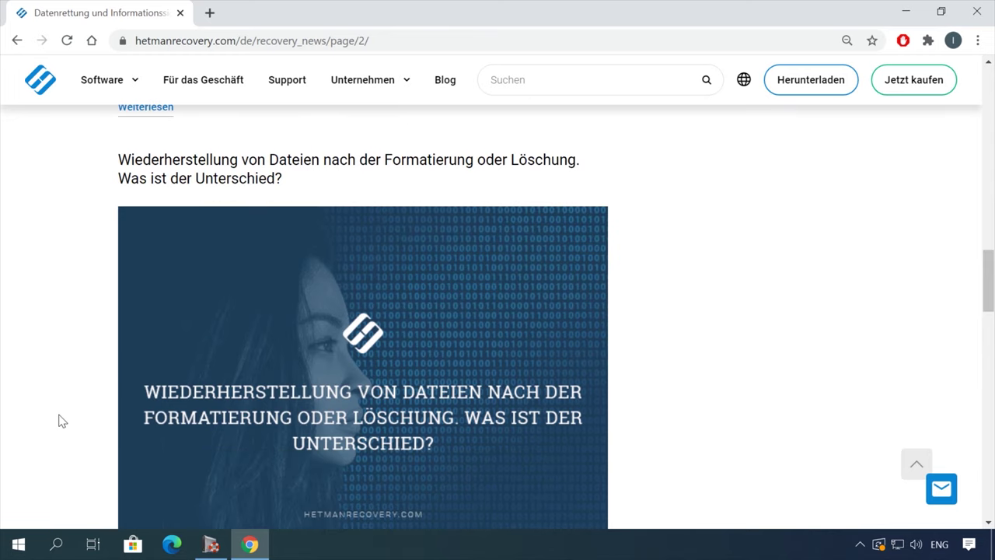
pyautogui.click(398, 163)
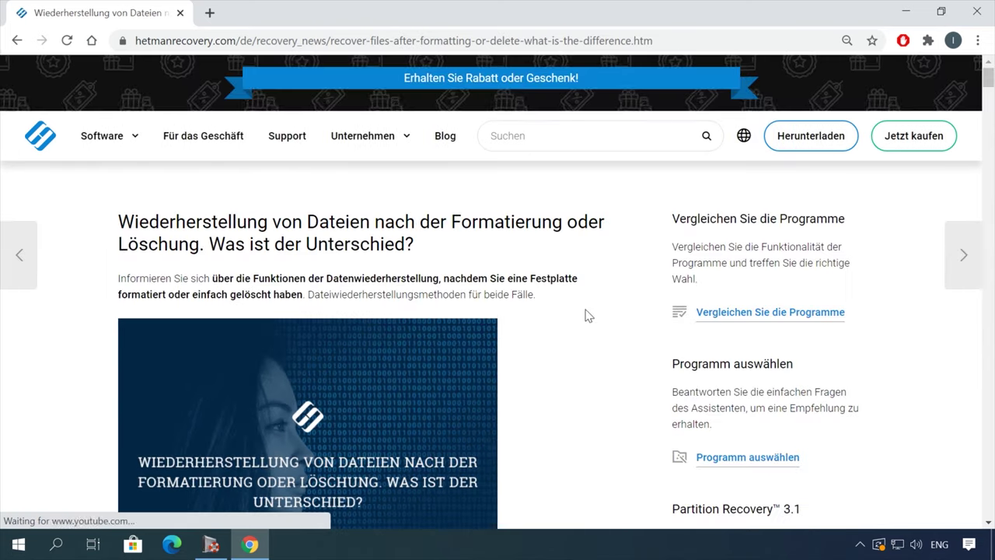
pyautogui.scroll(-10, 590, 316)
pyautogui.scroll(-15, 598, 318)
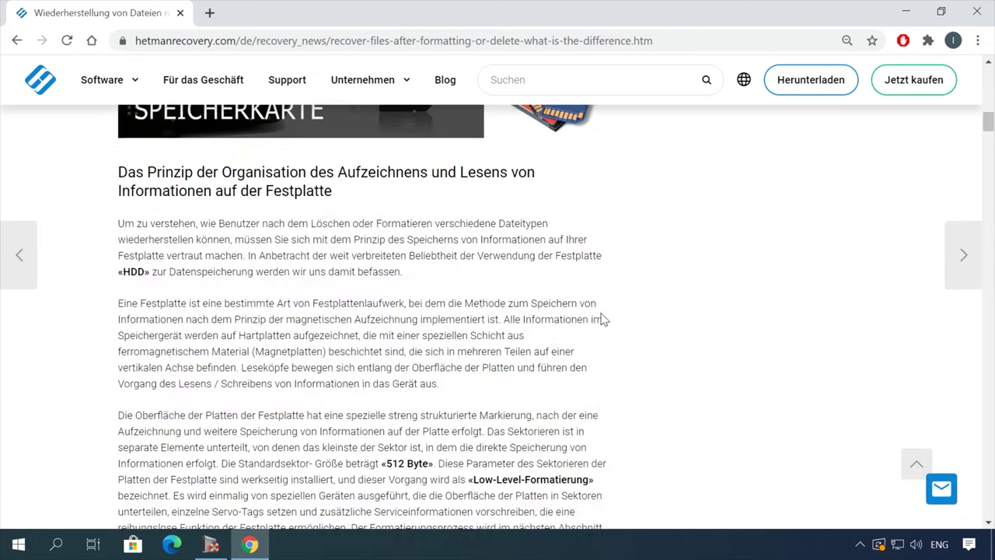
pyautogui.scroll(-15, 614, 319)
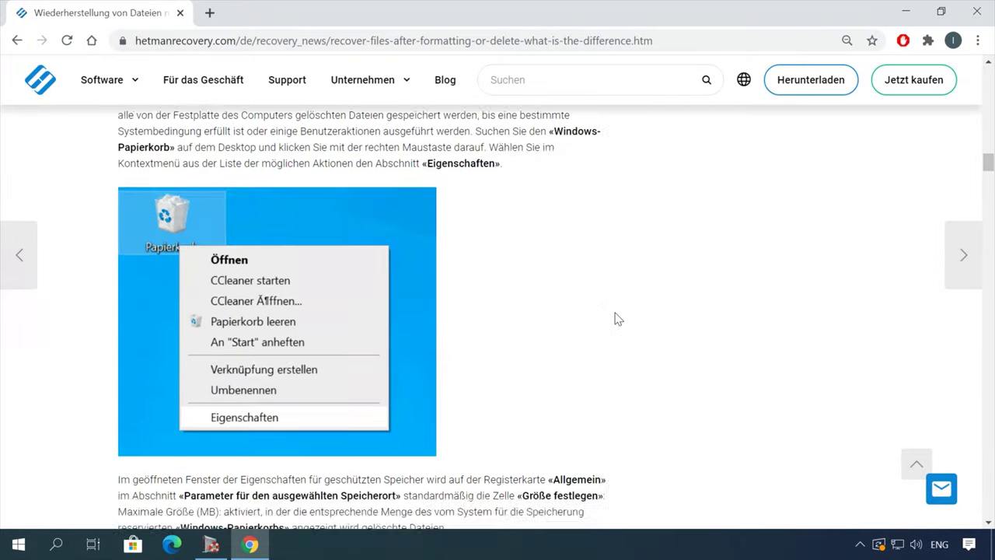
pyautogui.scroll(-8, 614, 319)
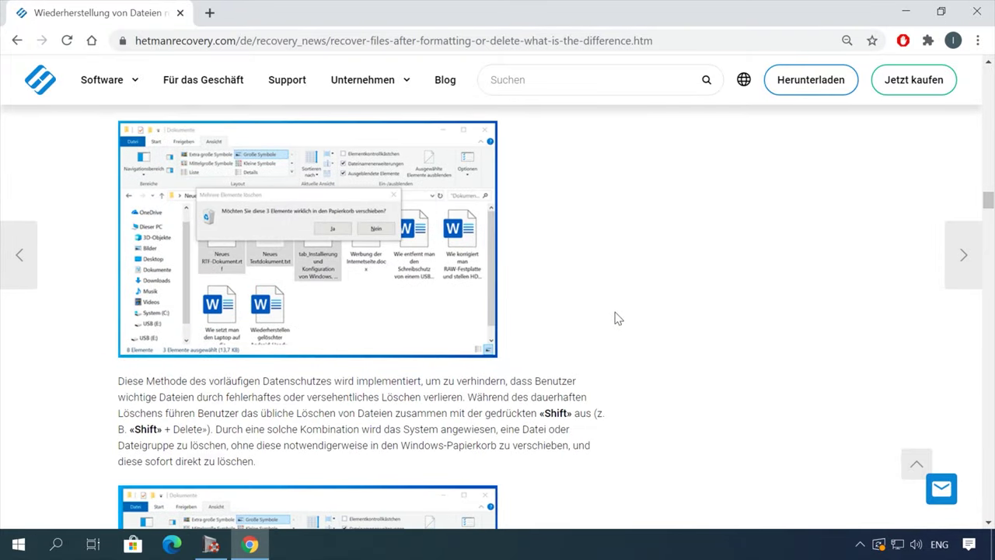
# Bring up the leave-a-message form and start typing 'Ha' in its message field
pyautogui.click(941, 488)
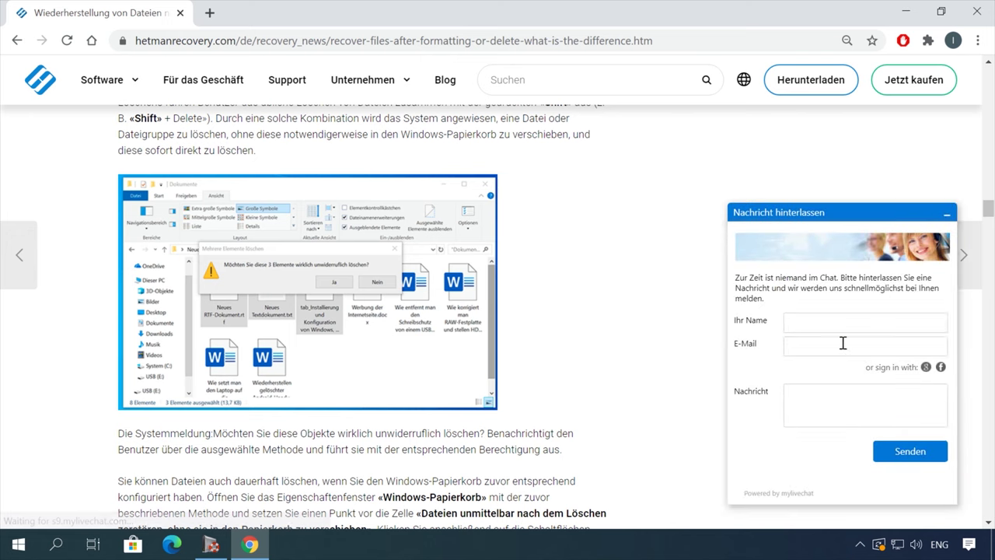
pyautogui.click(822, 321)
pyautogui.click(820, 346)
pyautogui.click(812, 406)
pyautogui.write('Ha')
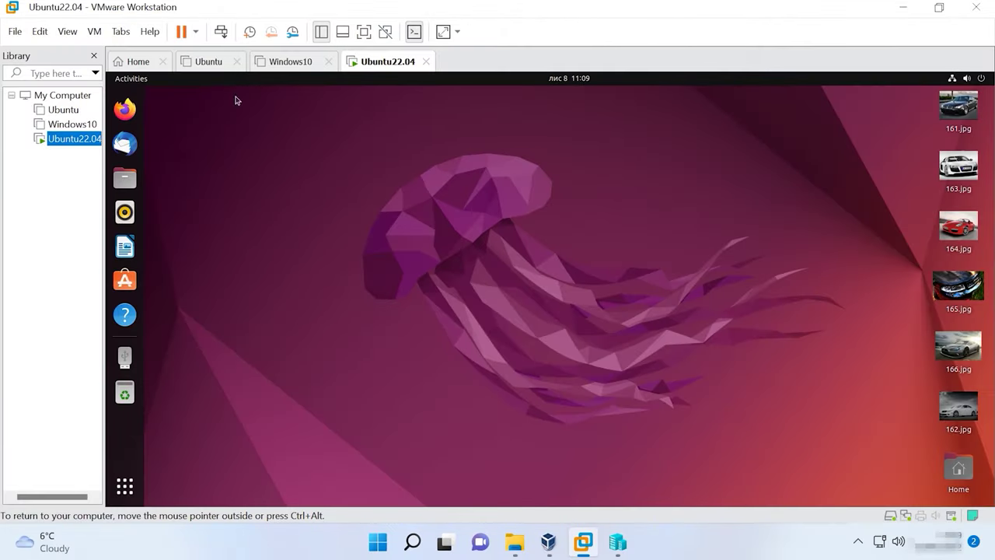
# Power off the Ubuntu22.04 machine and confirm the Power Off prompt
pyautogui.click(195, 31)
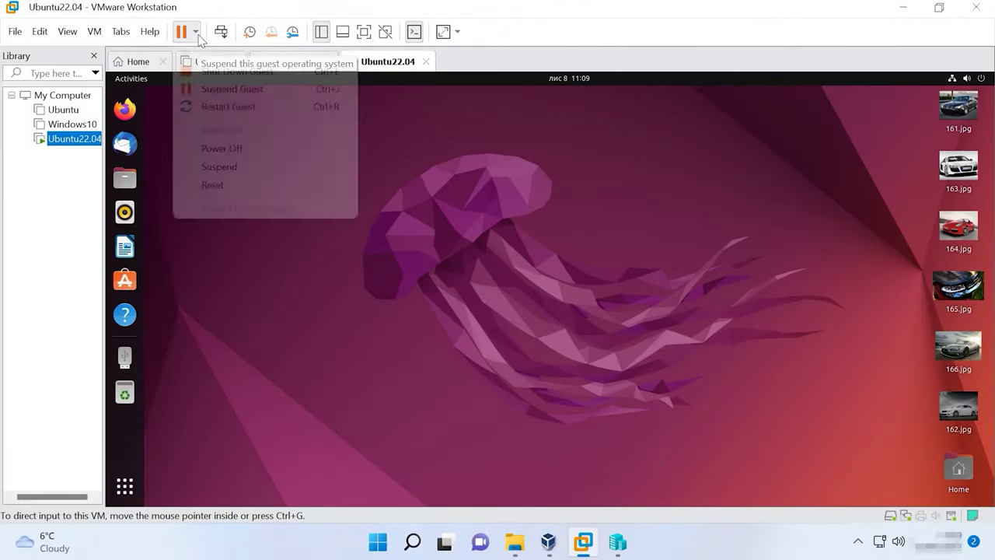
pyautogui.click(237, 150)
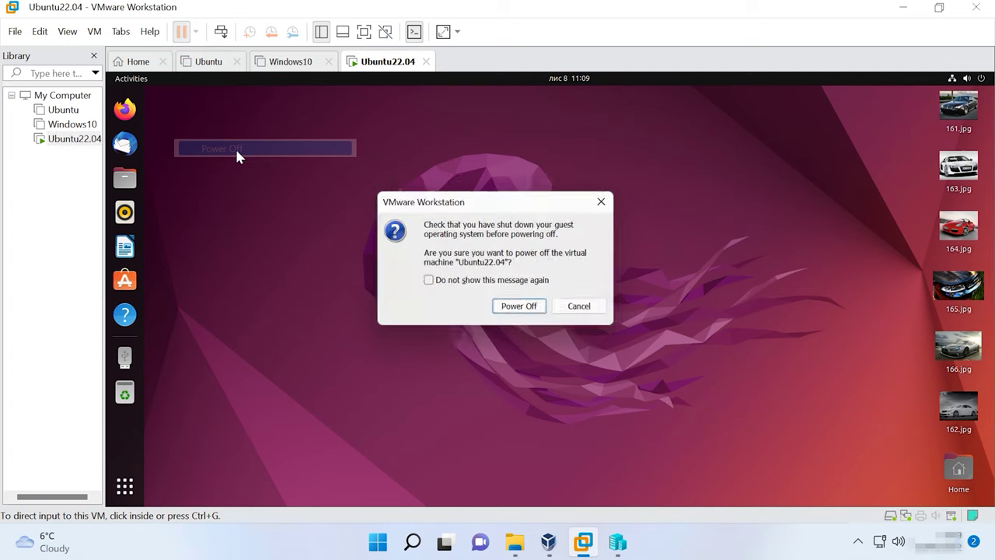
pyautogui.click(514, 314)
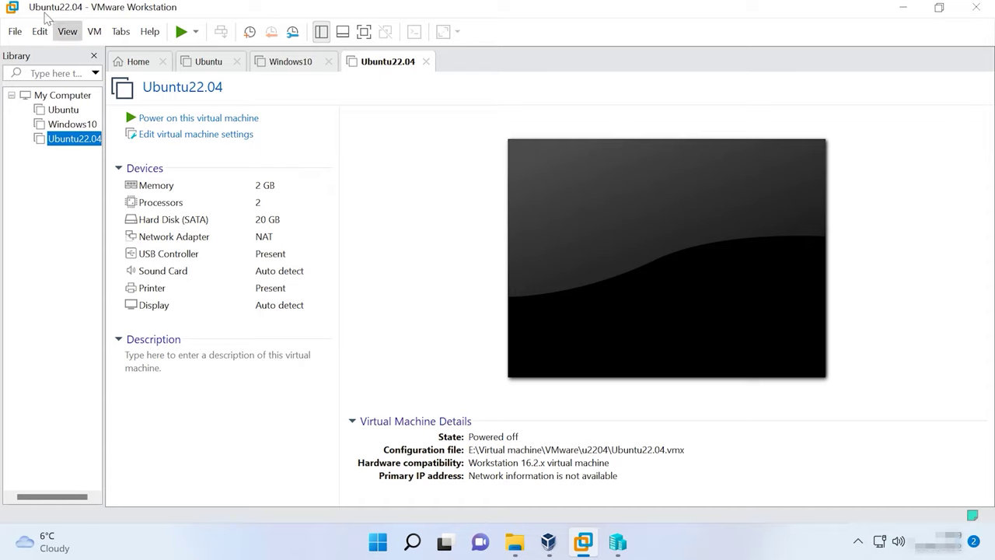
# Export Ubuntu22.04 as Ubuntu22.04.ovf into E:\Virtual machine\ovf
pyautogui.click(15, 32)
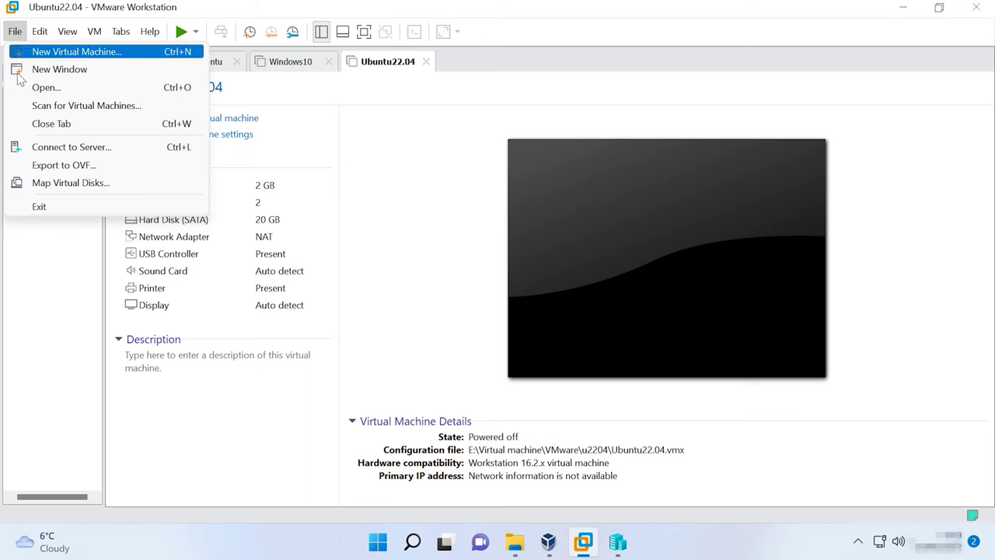
pyautogui.click(77, 165)
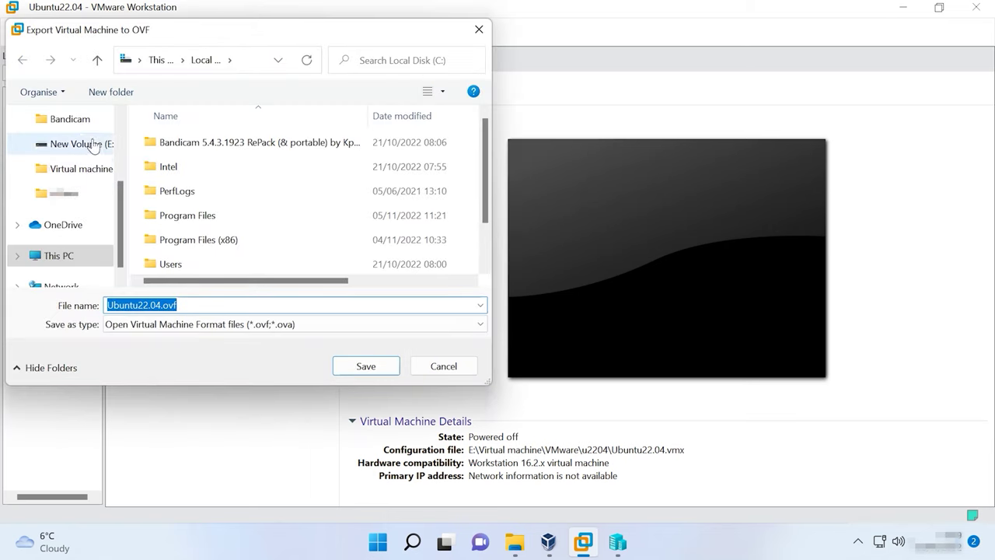
pyautogui.click(84, 144)
pyautogui.doubleClick(194, 166)
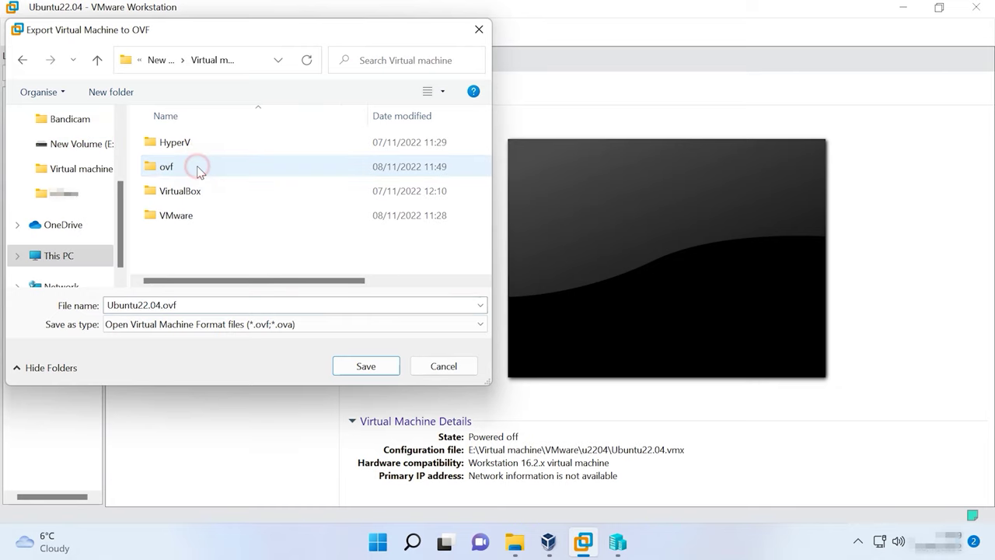
pyautogui.doubleClick(167, 165)
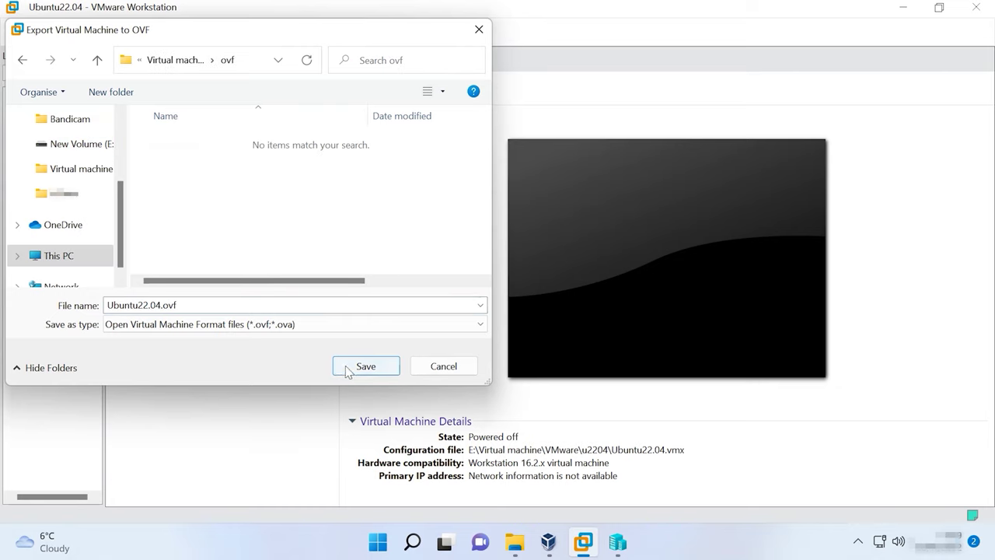
pyautogui.click(368, 370)
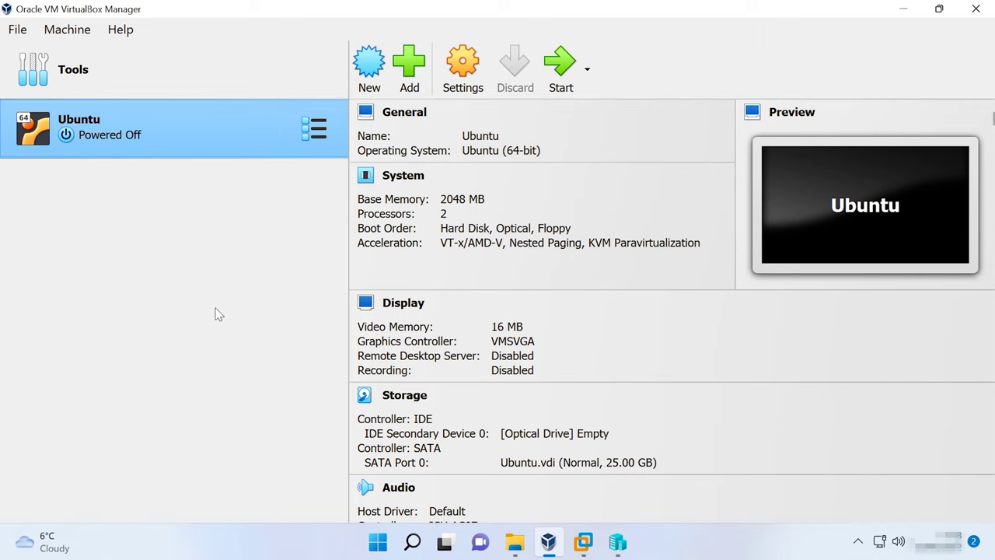
# Start importing E:\Virtual machine\ovf\Ubuntu22.04.ovf as an appliance in VirtualBox
pyautogui.click(15, 33)
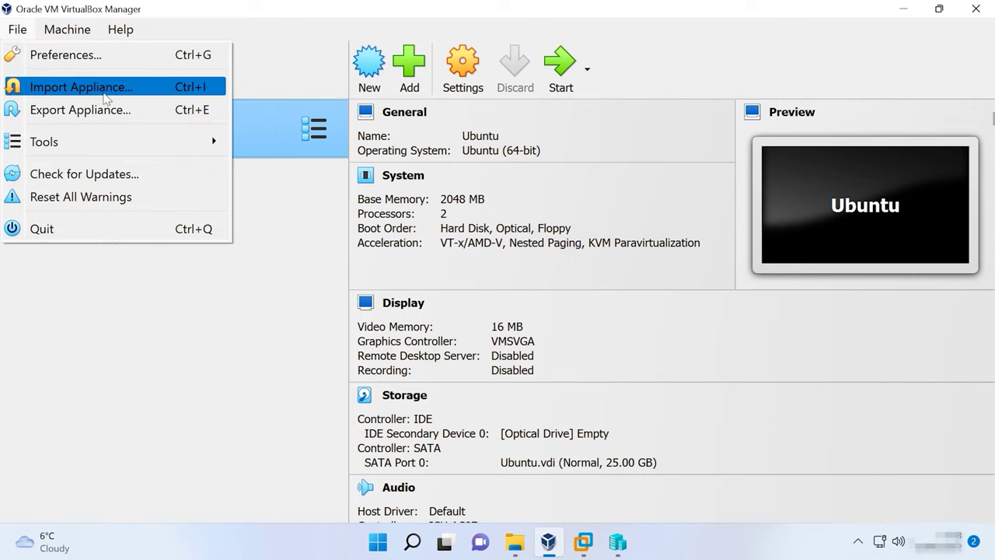
pyautogui.click(99, 92)
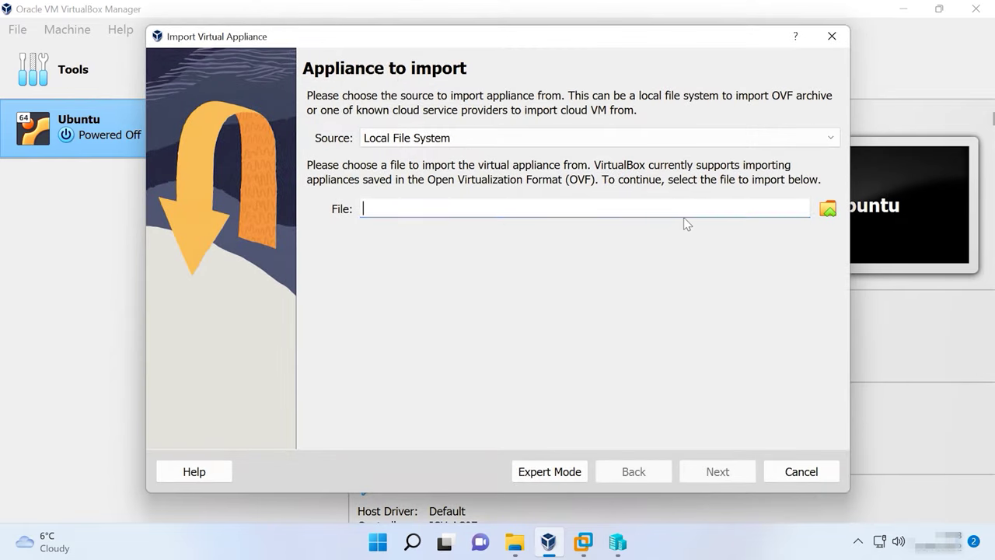
pyautogui.click(828, 209)
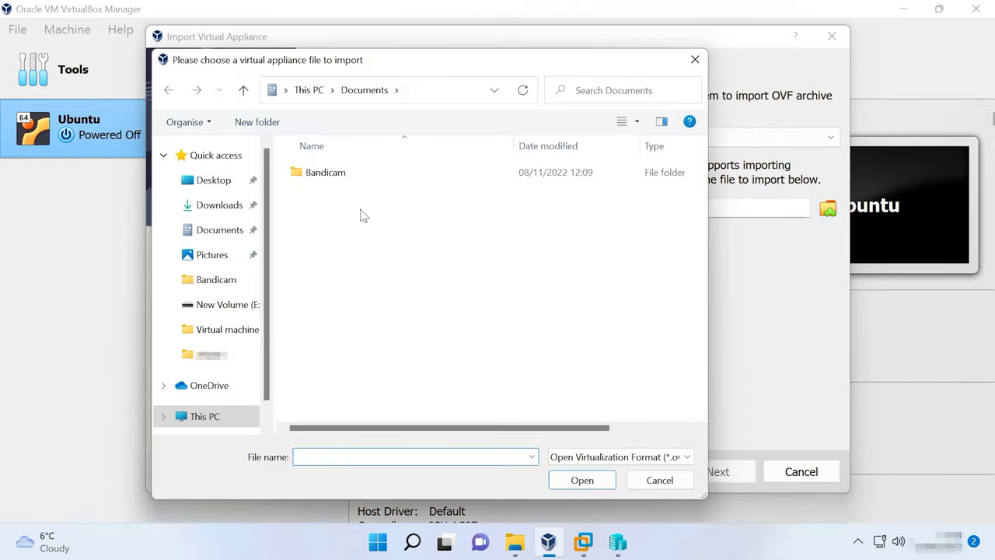
pyautogui.click(231, 306)
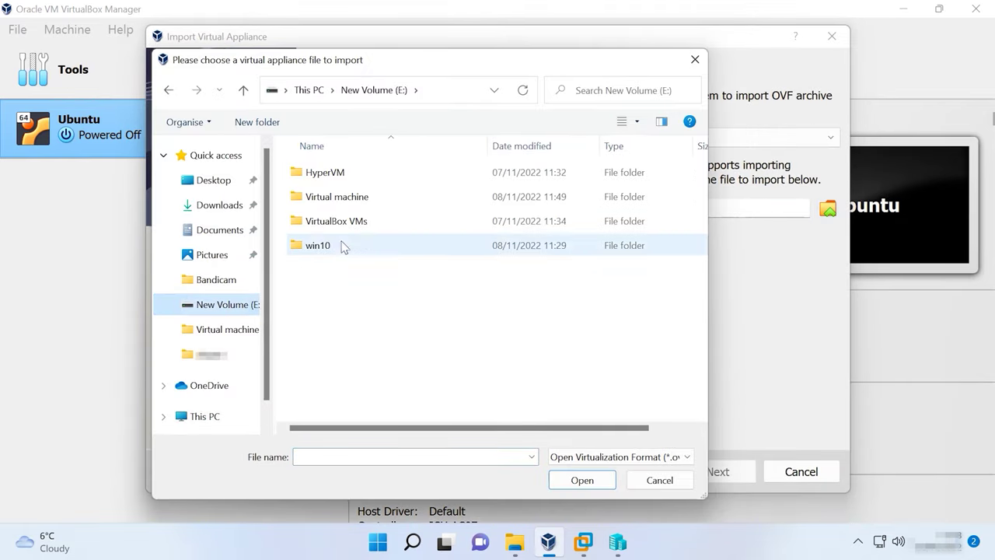
pyautogui.doubleClick(344, 198)
pyautogui.doubleClick(331, 202)
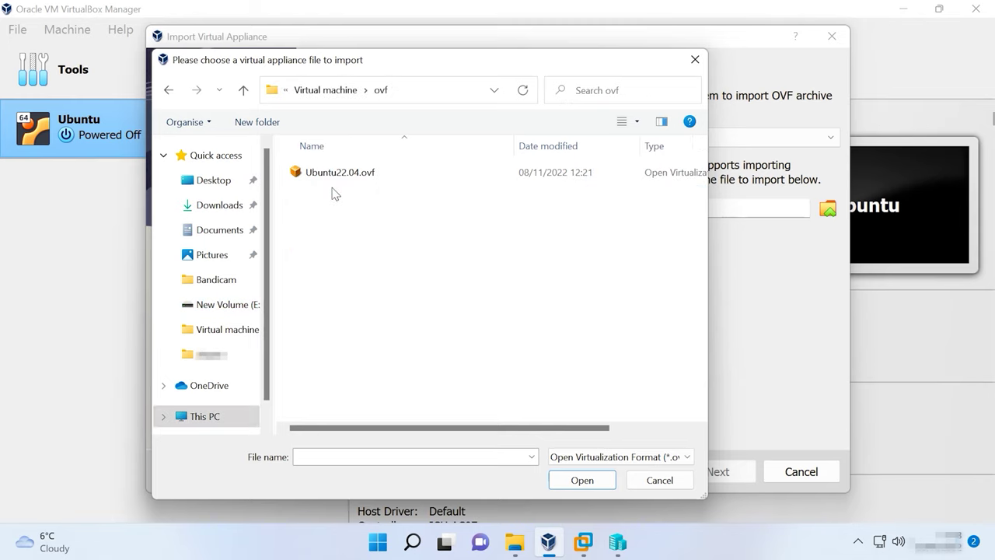
pyautogui.click(356, 176)
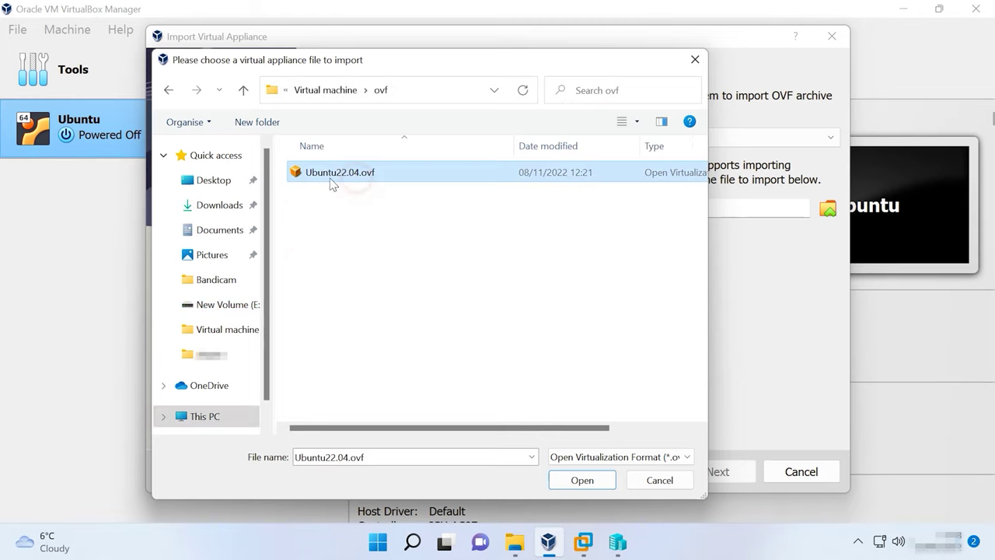
pyautogui.click(588, 480)
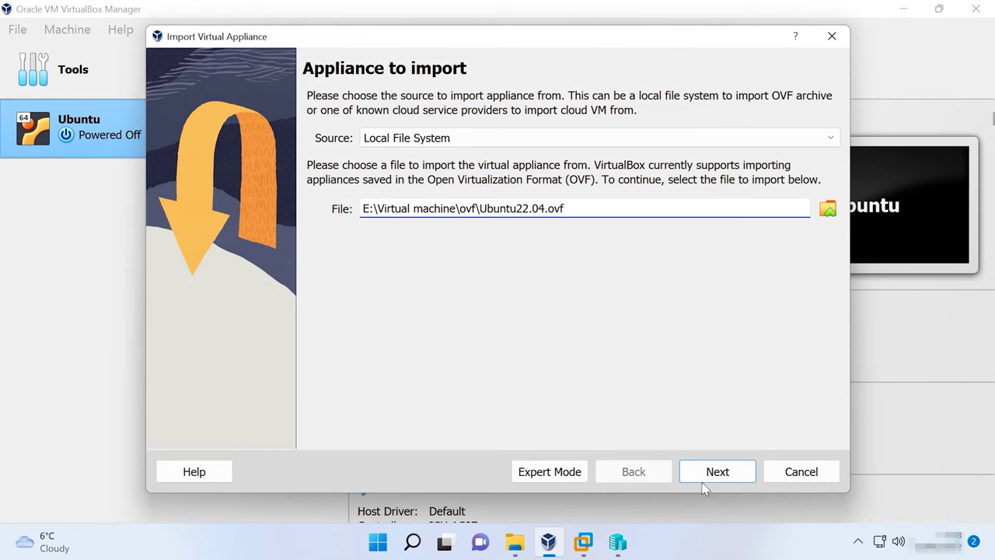
pyautogui.click(722, 473)
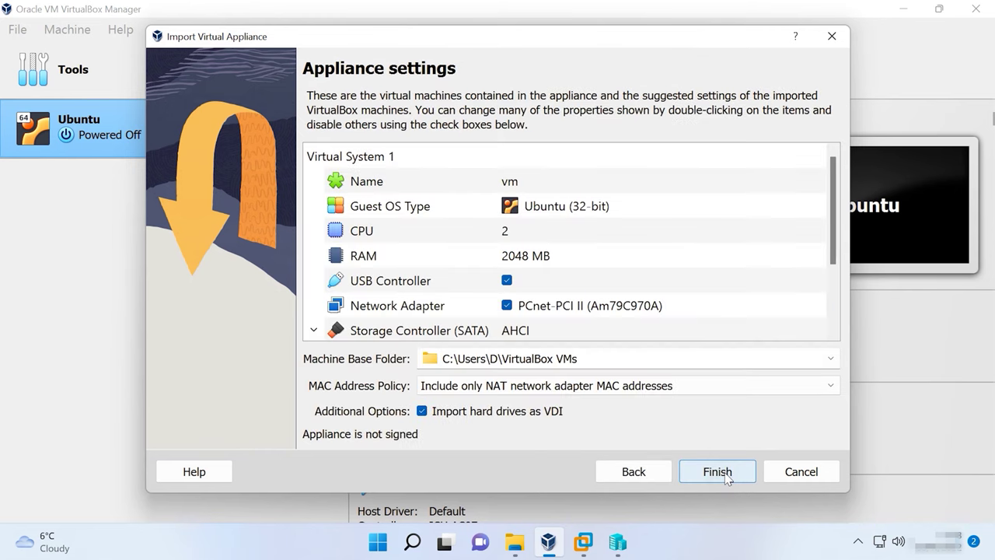
# Set the machine base folder to U2204 and finish the import
pyautogui.click(829, 358)
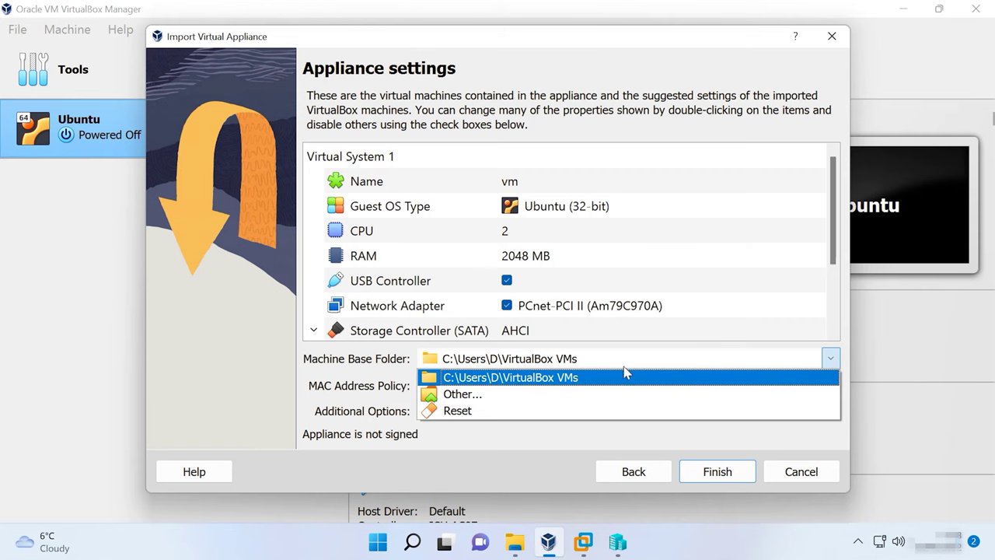
pyautogui.click(482, 402)
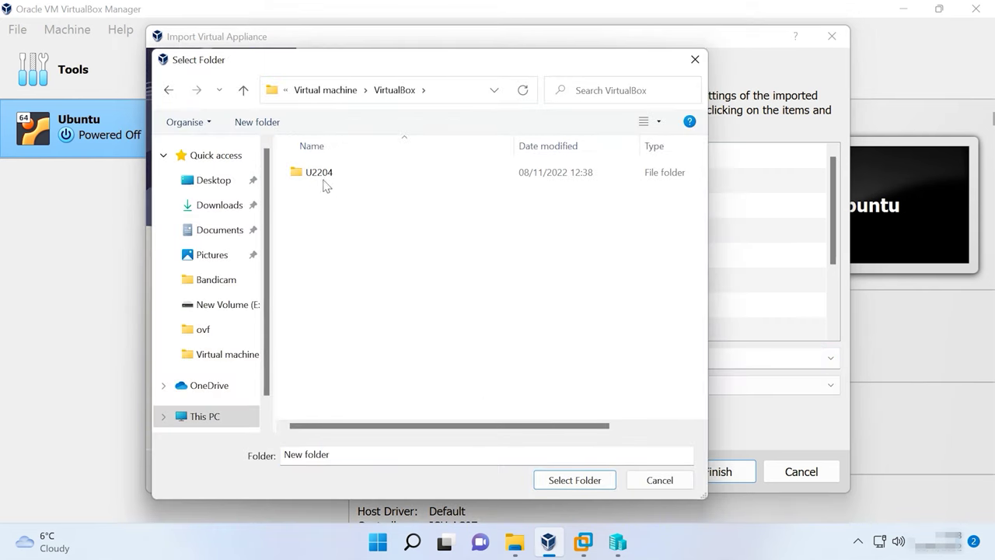
pyautogui.click(324, 180)
pyautogui.click(583, 477)
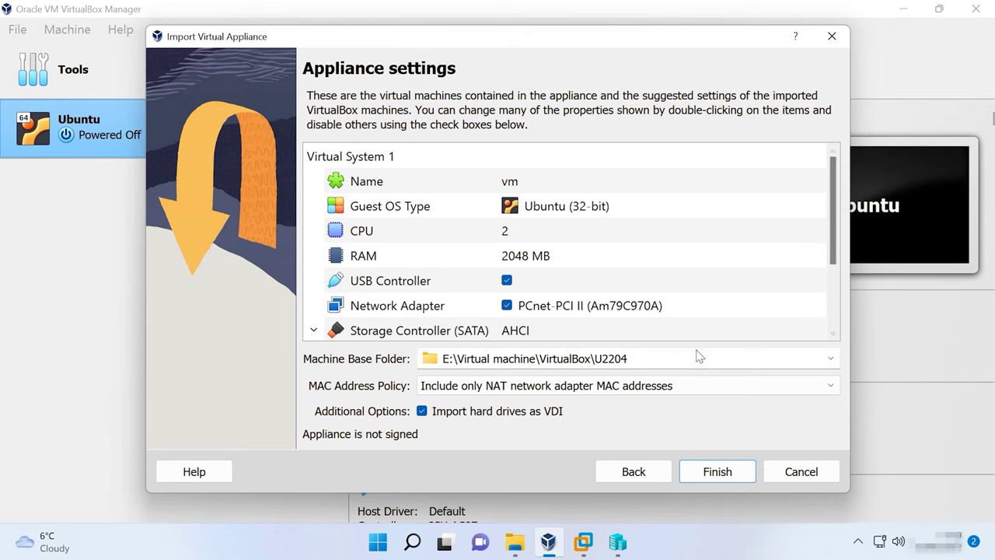
pyautogui.click(717, 474)
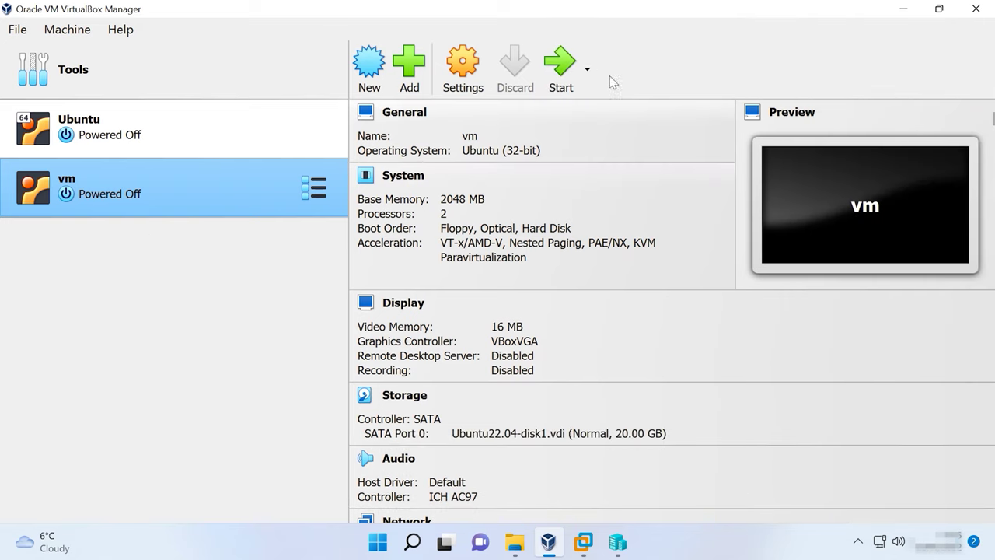
pyautogui.click(562, 80)
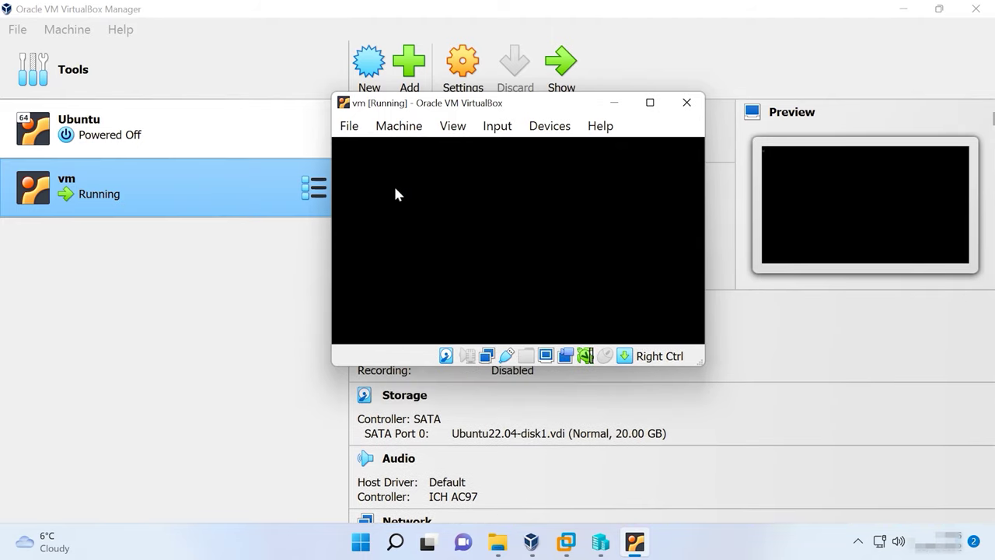
pyautogui.click(686, 101)
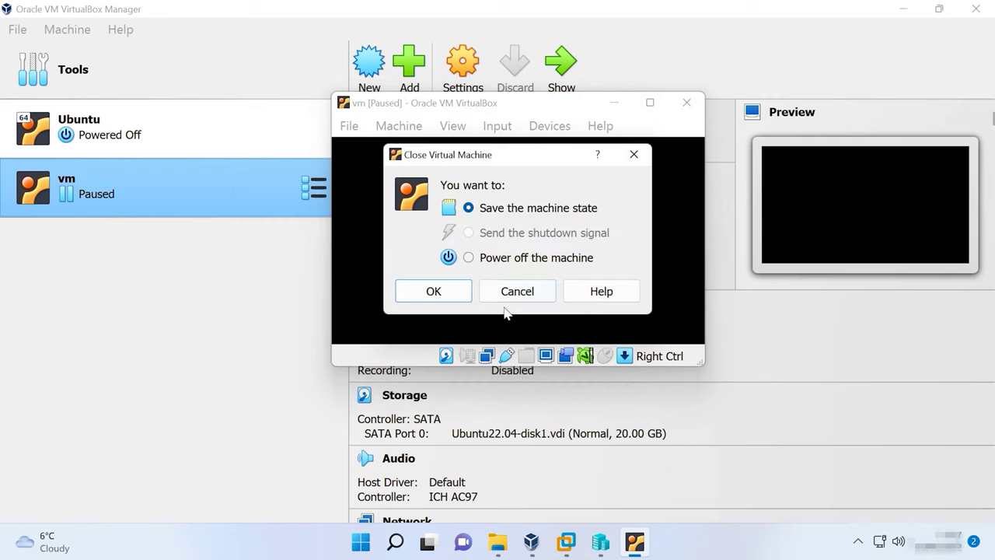
pyautogui.click(474, 259)
pyautogui.click(443, 288)
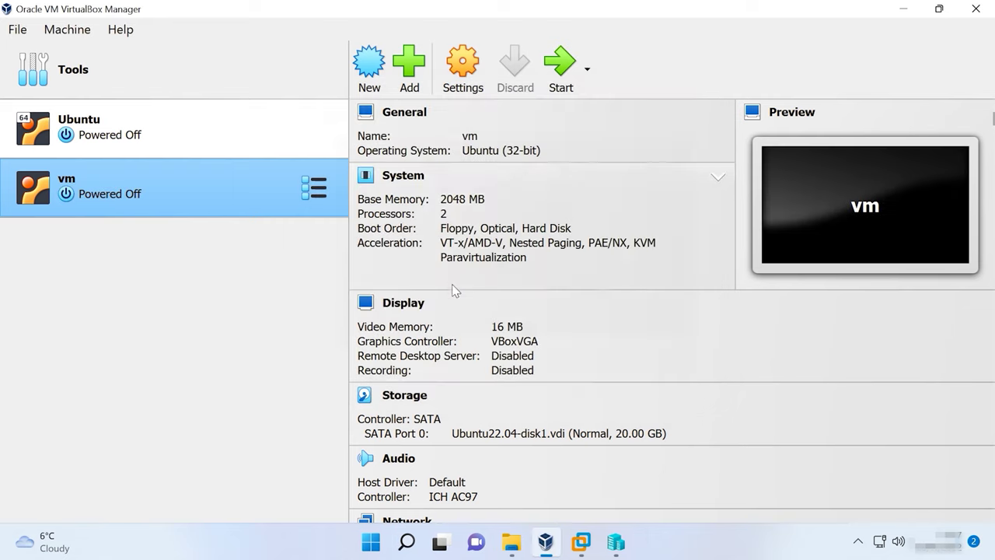
pyautogui.click(463, 91)
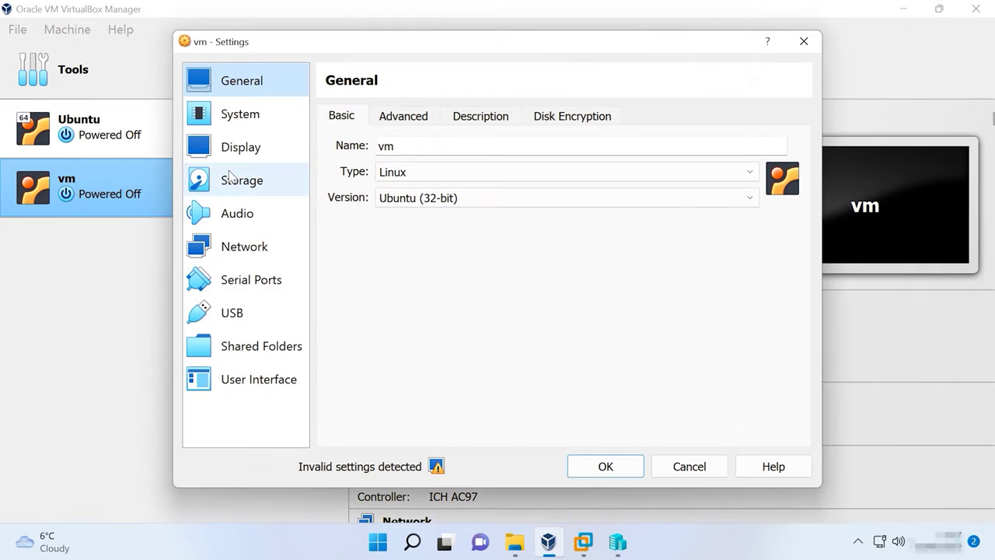
# Change the vm machine's Display graphics controller to VMSVGA and save the settings
pyautogui.moveTo(433, 468)
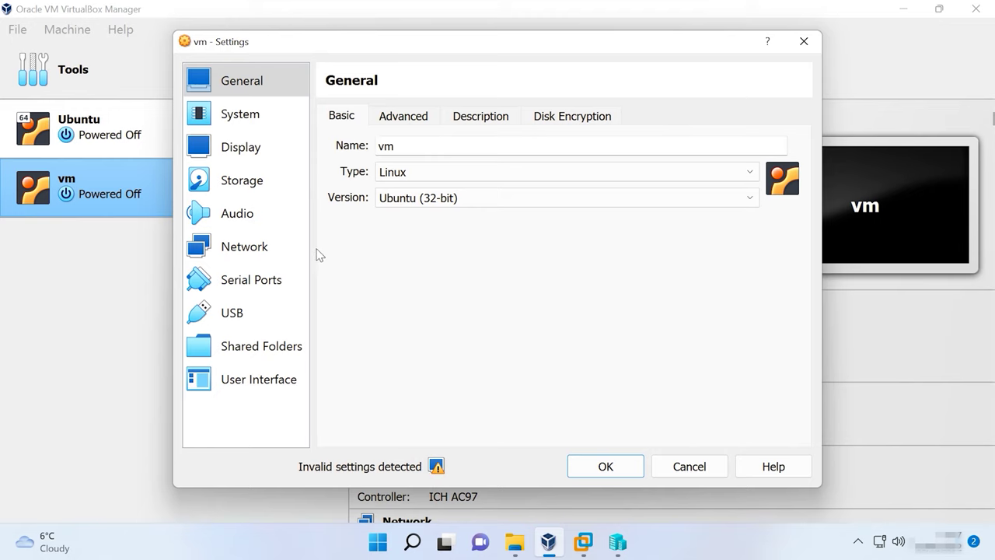
pyautogui.click(248, 153)
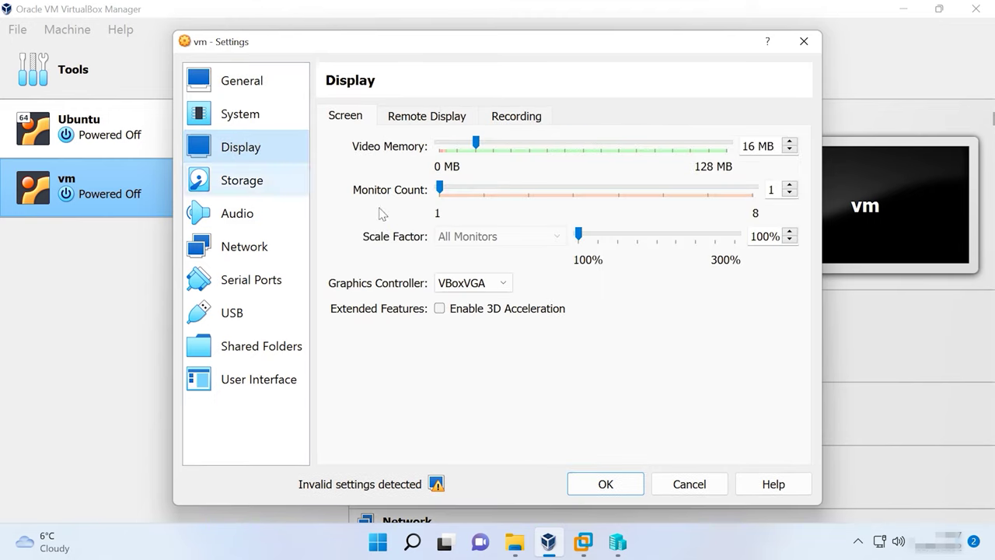
pyautogui.click(491, 285)
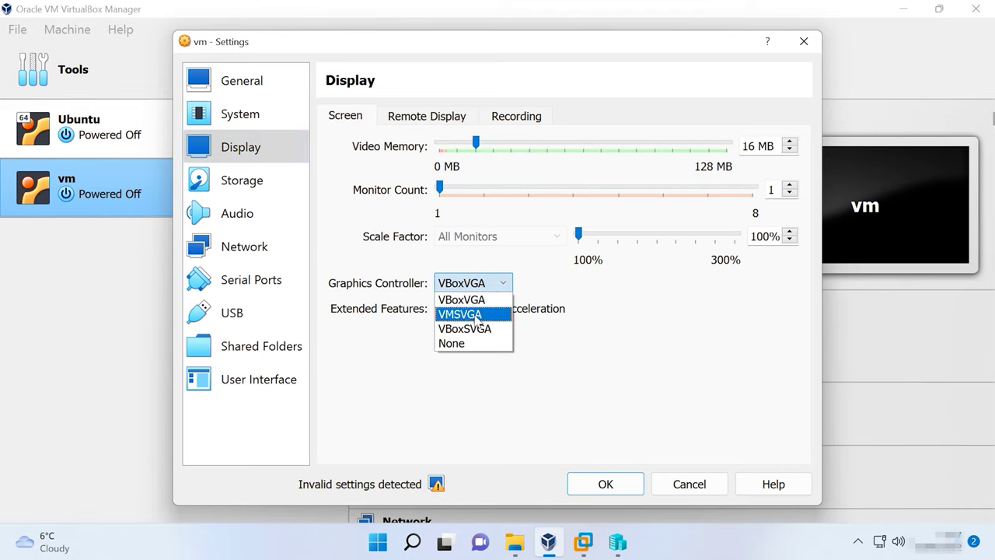
pyautogui.click(483, 314)
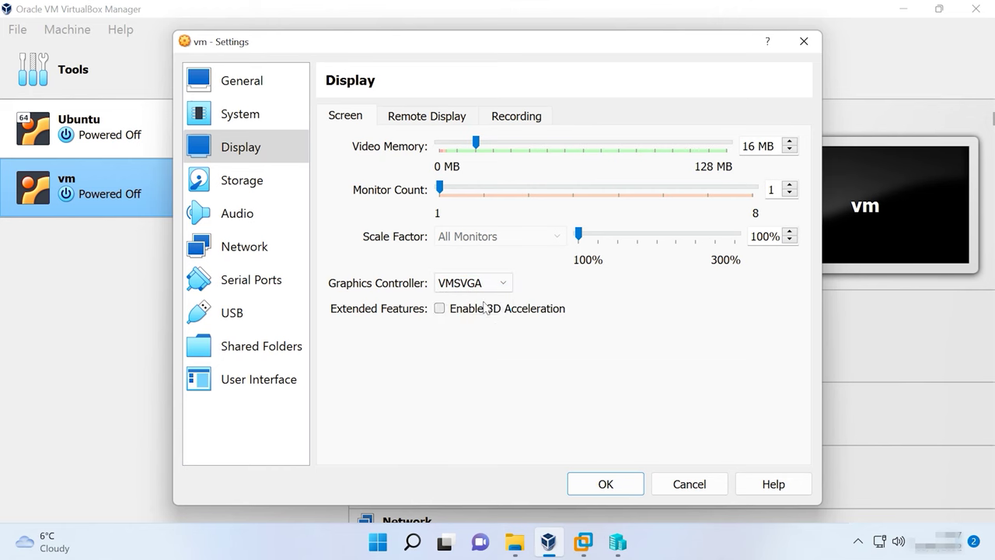
pyautogui.click(614, 488)
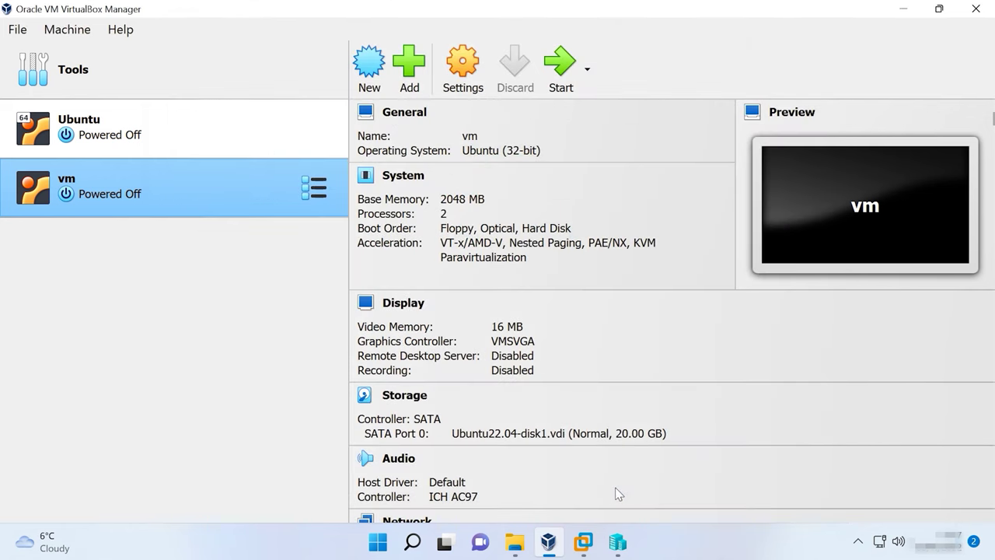
# Power up the vm machine in VirtualBox to test it
pyautogui.click(560, 85)
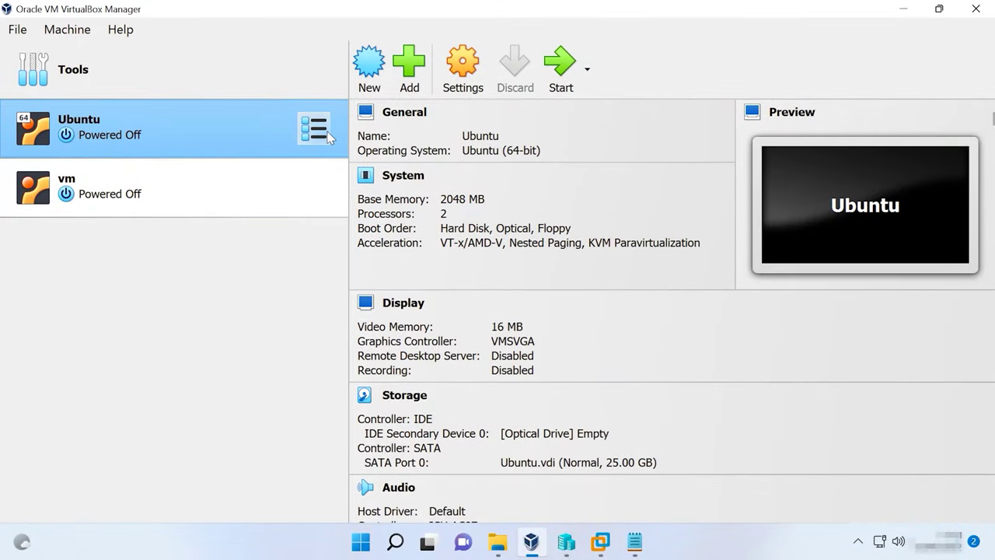
# Check the full paths of the Ubuntu machine folder and the empty Convert folder, then show the VirtualBox program folder
pyautogui.click(498, 541)
pyautogui.click(375, 486)
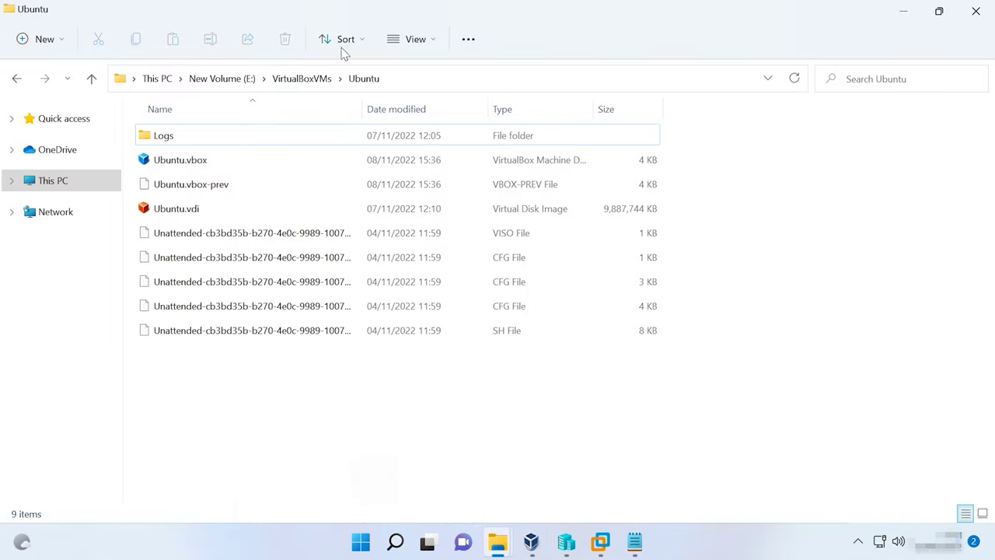
pyautogui.click(404, 75)
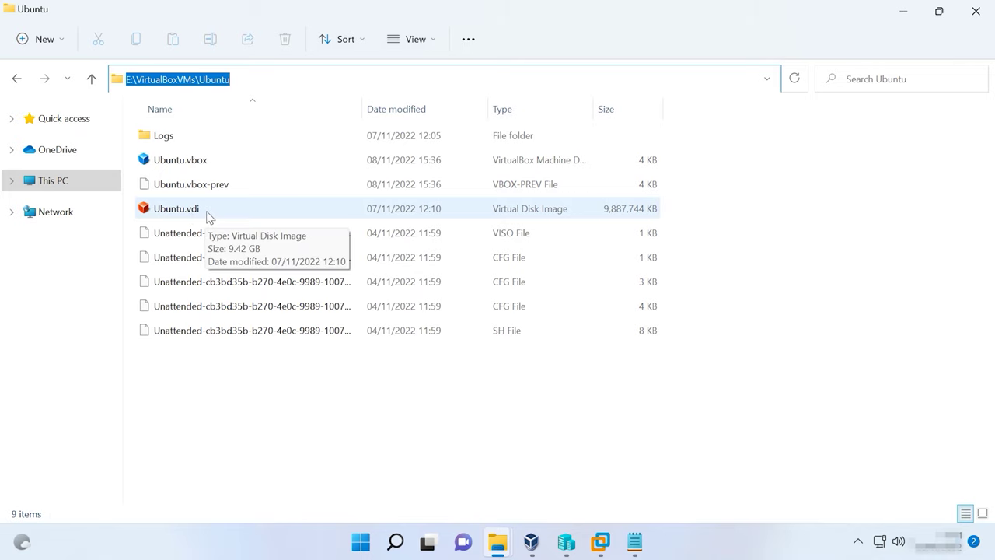
pyautogui.click(497, 541)
pyautogui.click(496, 475)
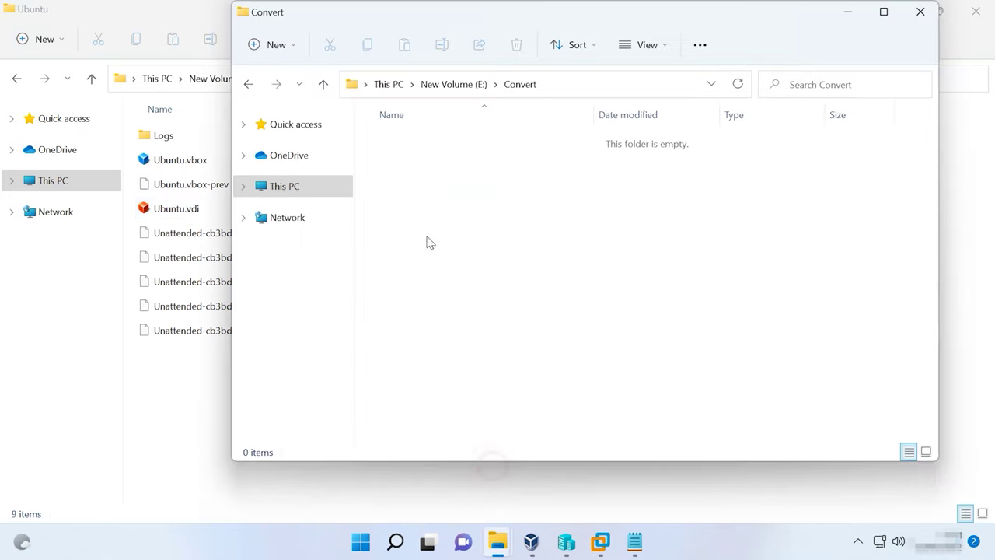
pyautogui.click(595, 88)
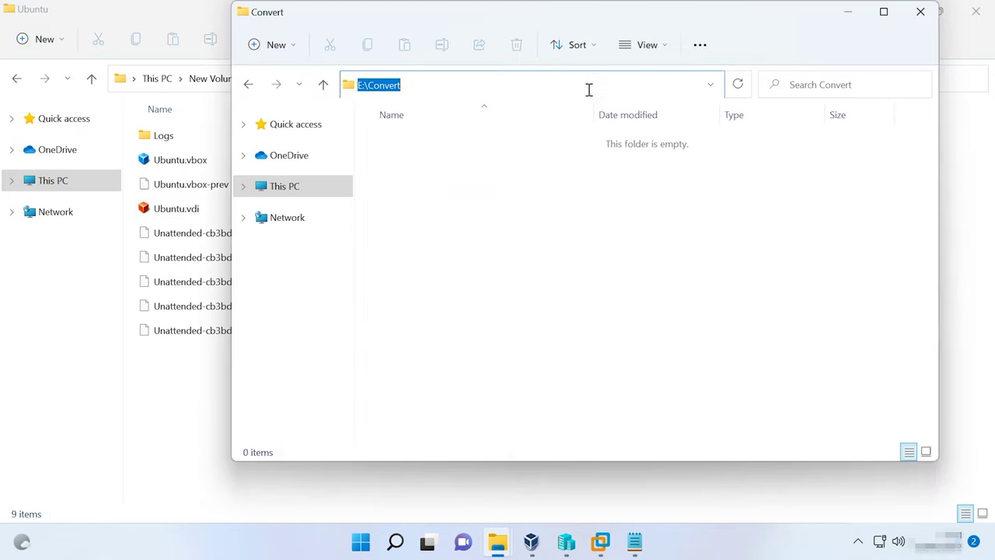
pyautogui.click(498, 541)
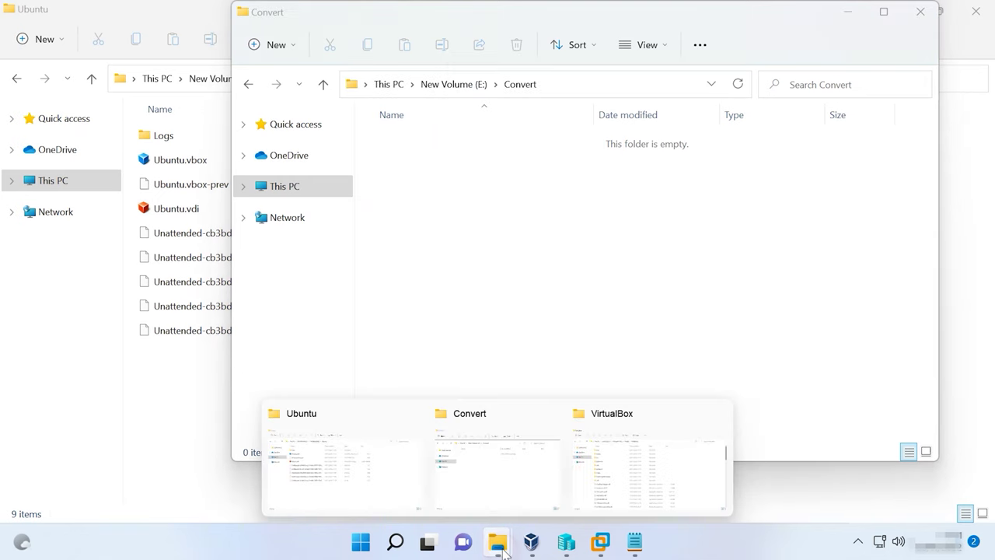
pyautogui.click(673, 478)
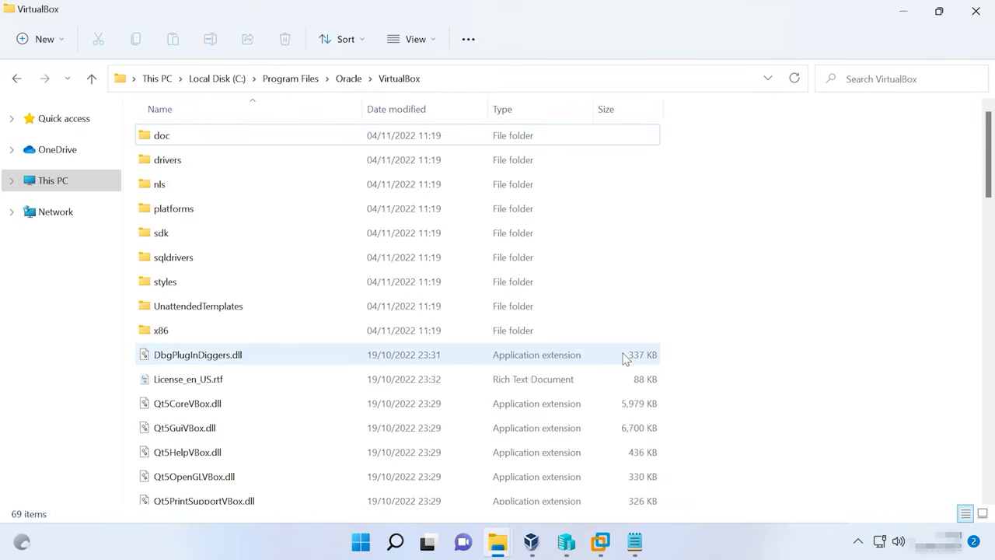
# Launch Command Prompt as administrator from a cmd search
pyautogui.click(395, 542)
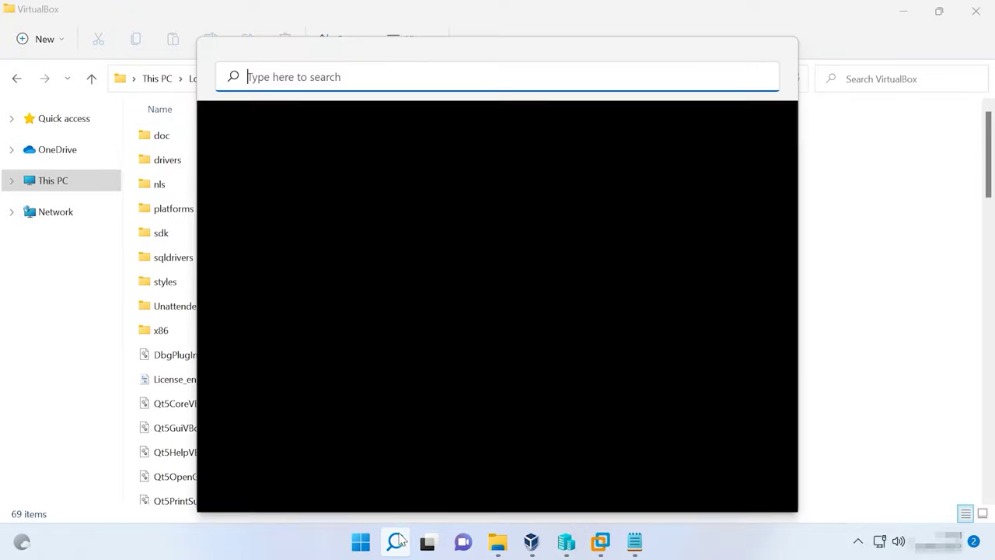
pyautogui.write('cmd')
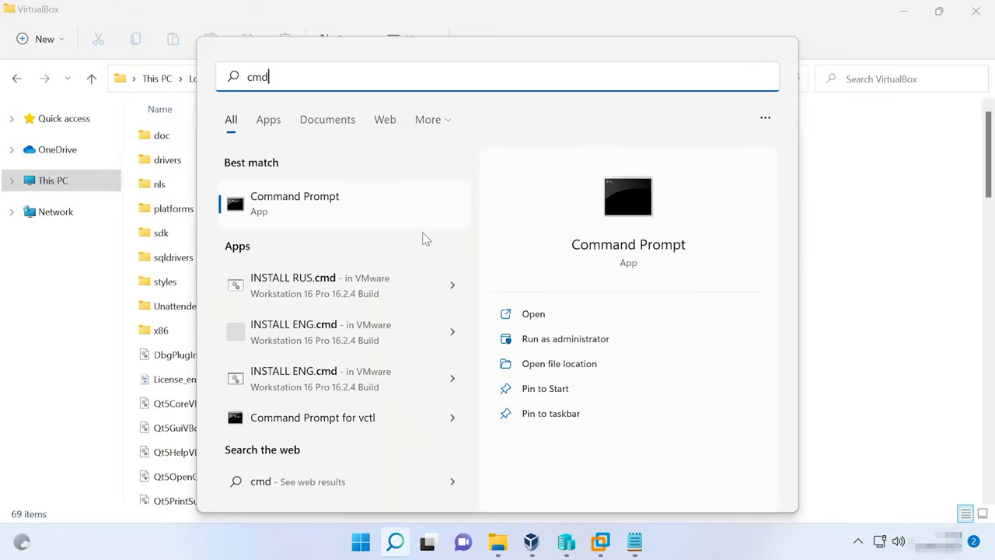
pyautogui.click(587, 339)
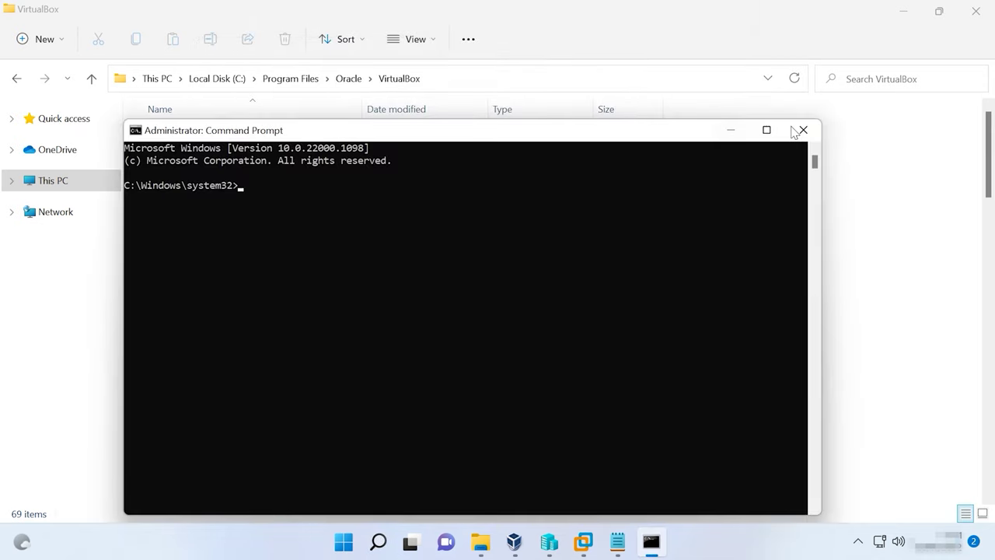
# Maximize Command Prompt and copy the VirtualBox program folder path from File Explorer
pyautogui.click(766, 130)
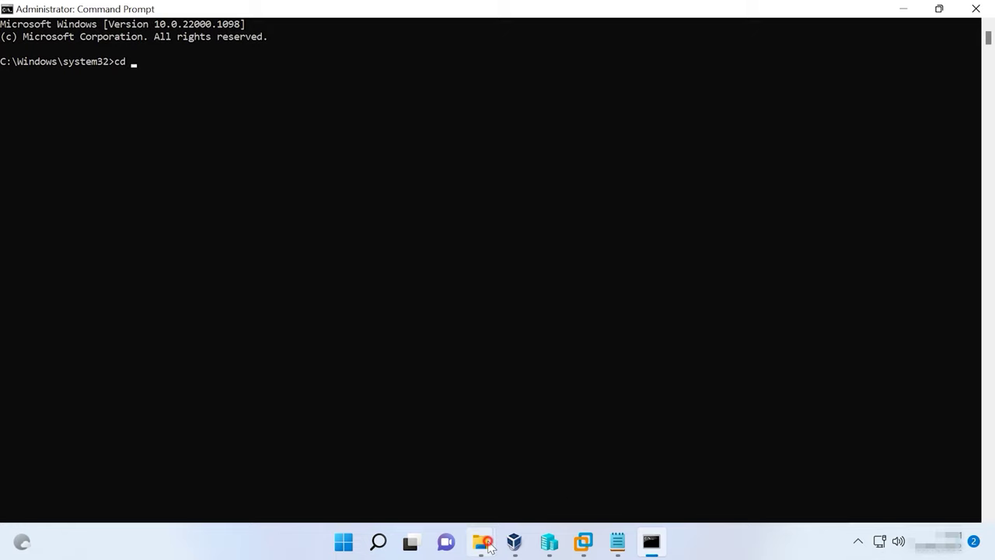
pyautogui.moveTo(481, 542)
pyautogui.click(574, 505)
pyautogui.click(452, 75)
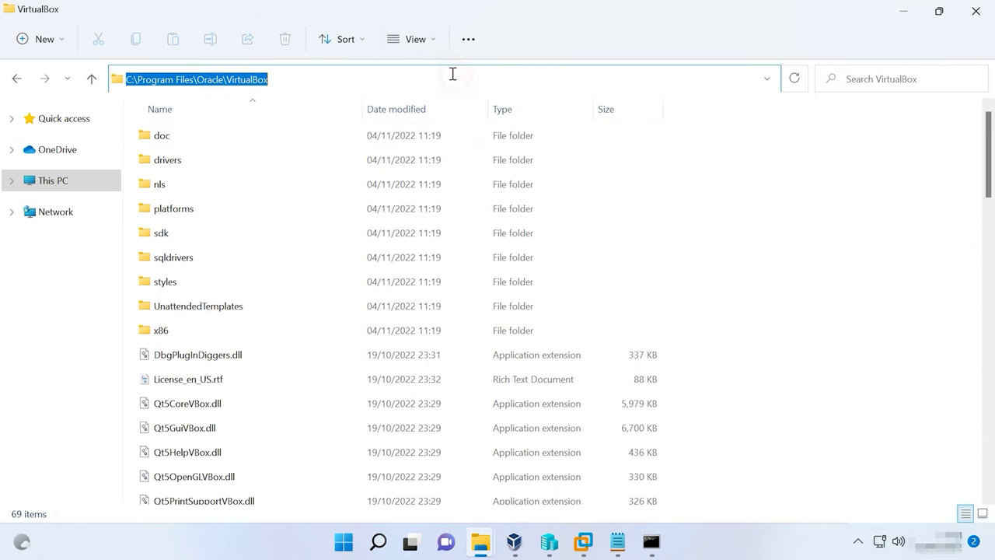
pyautogui.rightClick(230, 81)
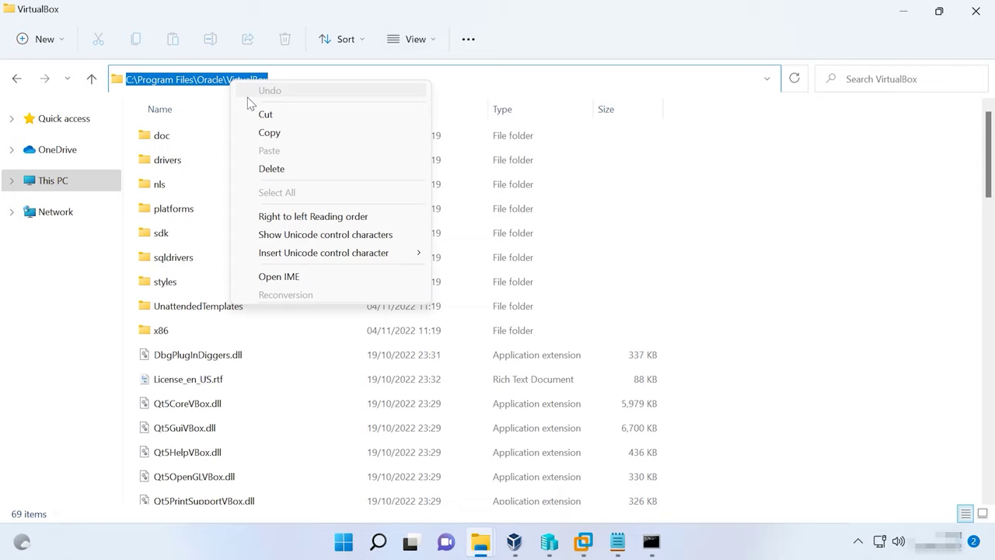
pyautogui.click(269, 132)
pyautogui.click(651, 536)
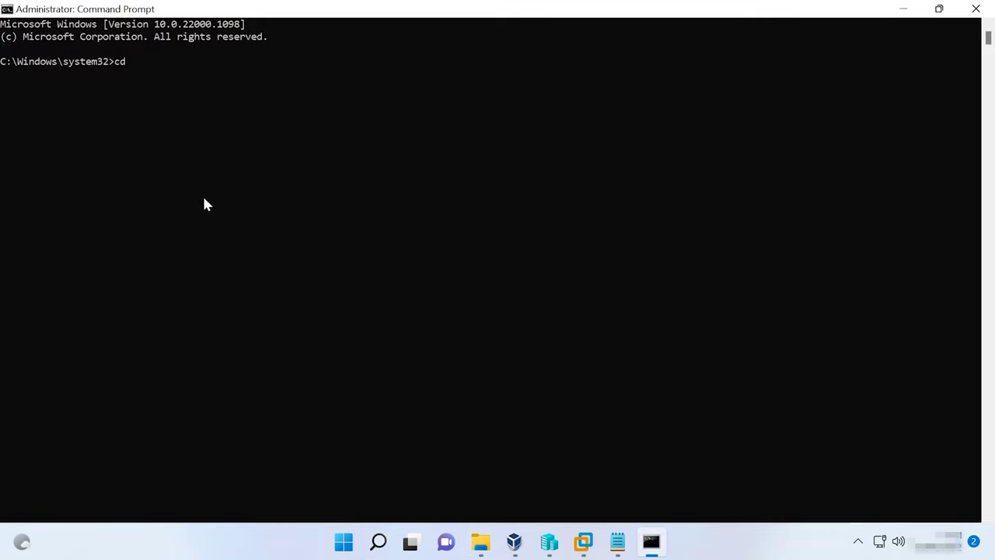
# cd into the VirtualBox folder and run vboxmanage clonehd converting Ubuntu.vdi to E:\Convert\ubuntuconverted.vhd
pyautogui.write('cd')
pyautogui.hotkey('ctrl', 'v')
pyautogui.press('Return')
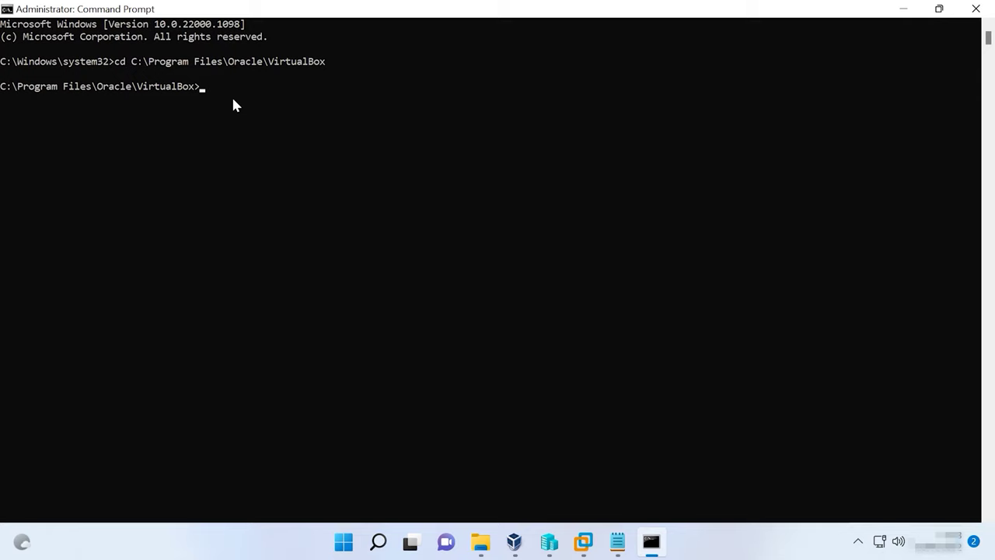
pyautogui.hotkey('ctrl', 'v')
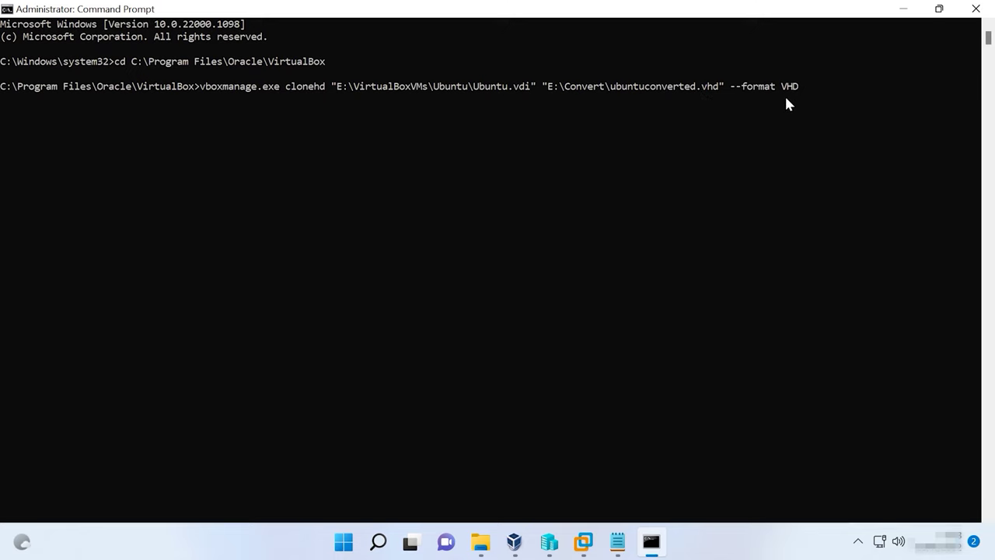
pyautogui.press('Return')
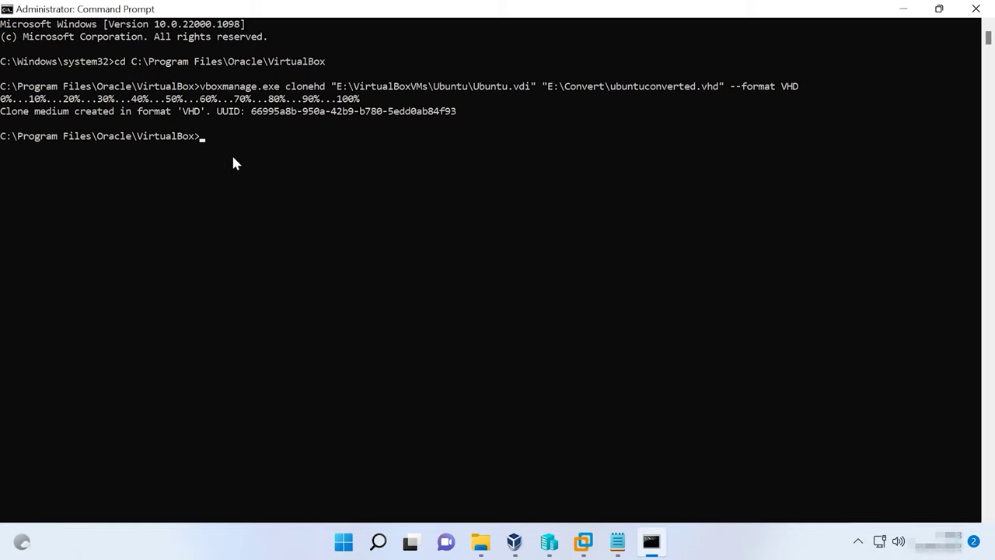
# Confirm ubuntuconverted.vhd (9.51 GB) now exists in the Convert folder
pyautogui.click(476, 531)
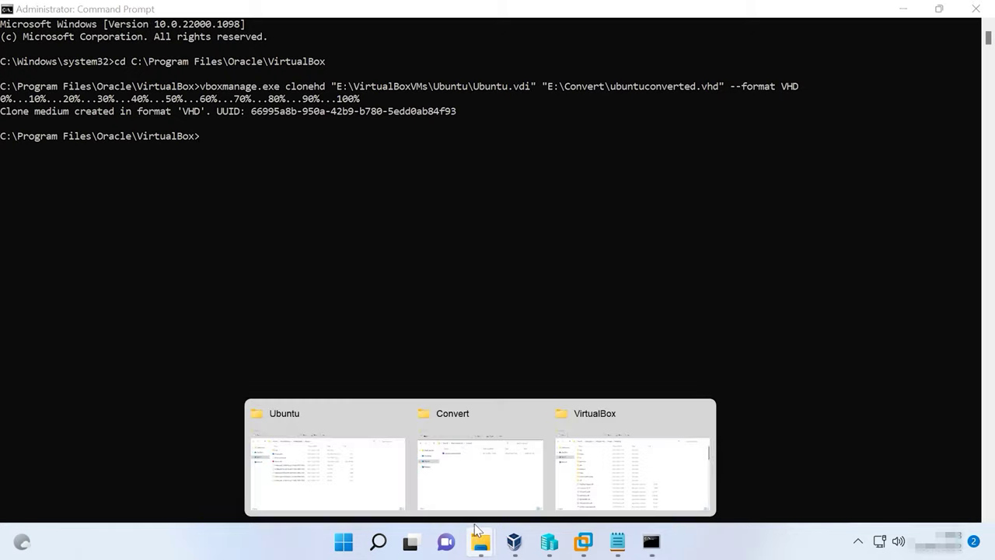
pyautogui.click(475, 463)
pyautogui.click(451, 147)
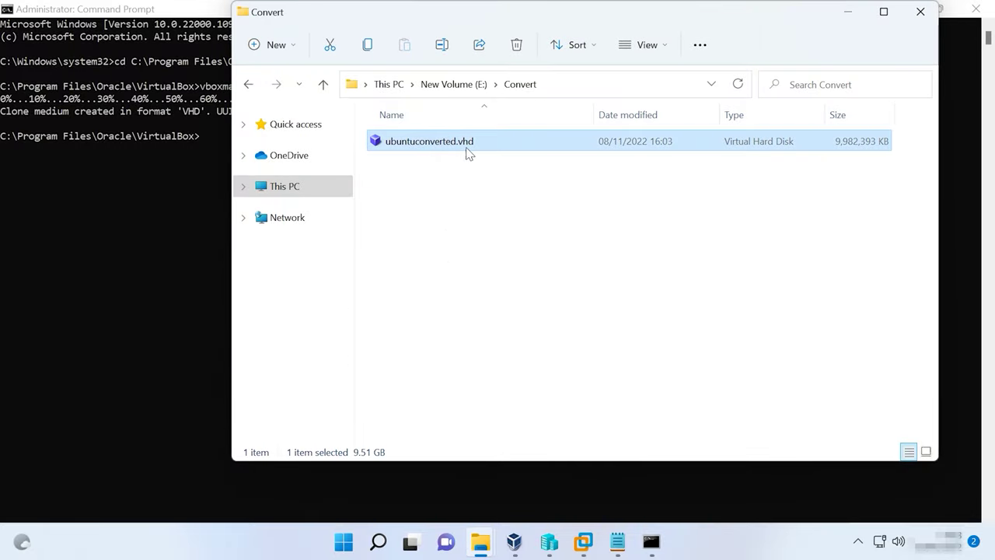
pyautogui.click(550, 541)
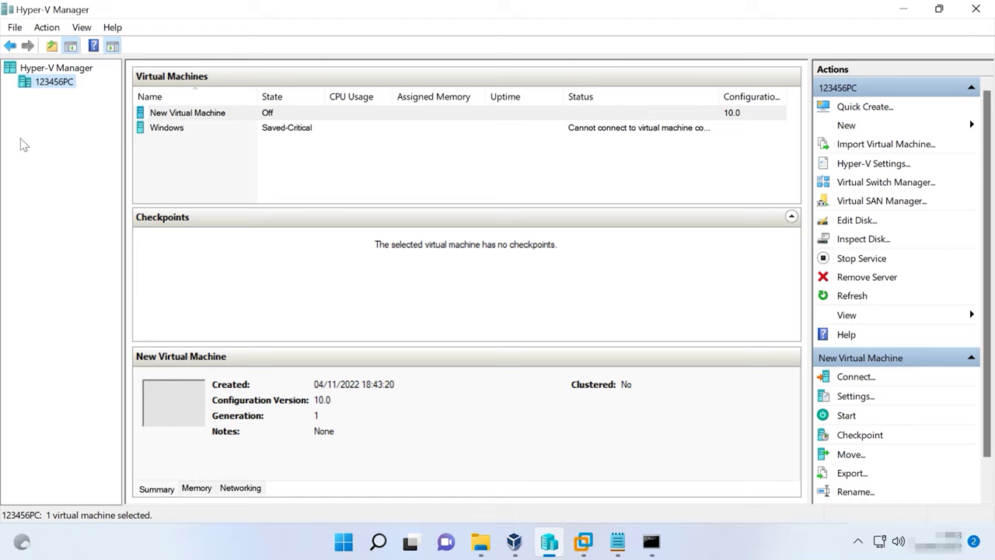
# Begin a new Generation 1 virtual machine named ubuntu, stored in E:\HyperVM\ubuntu
pyautogui.click(858, 127)
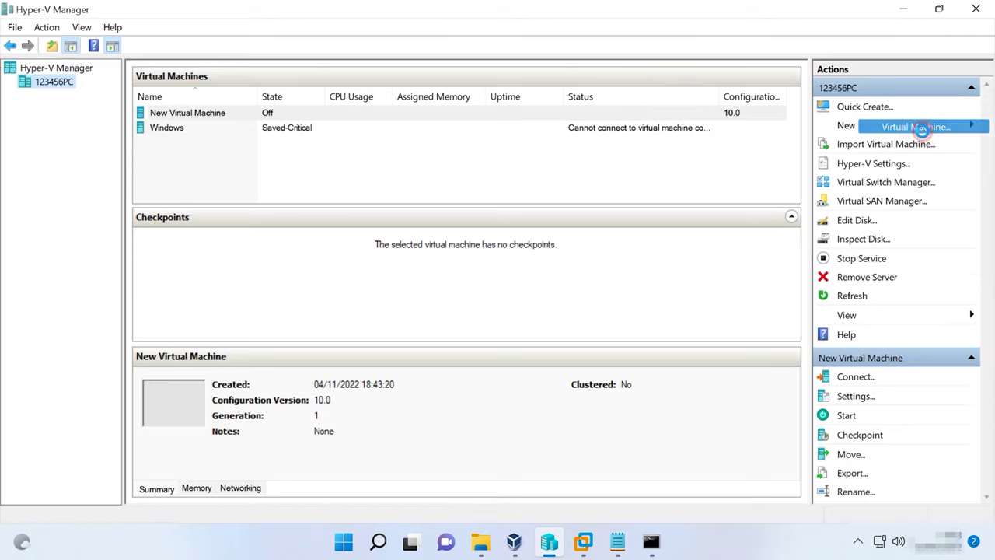
pyautogui.click(917, 128)
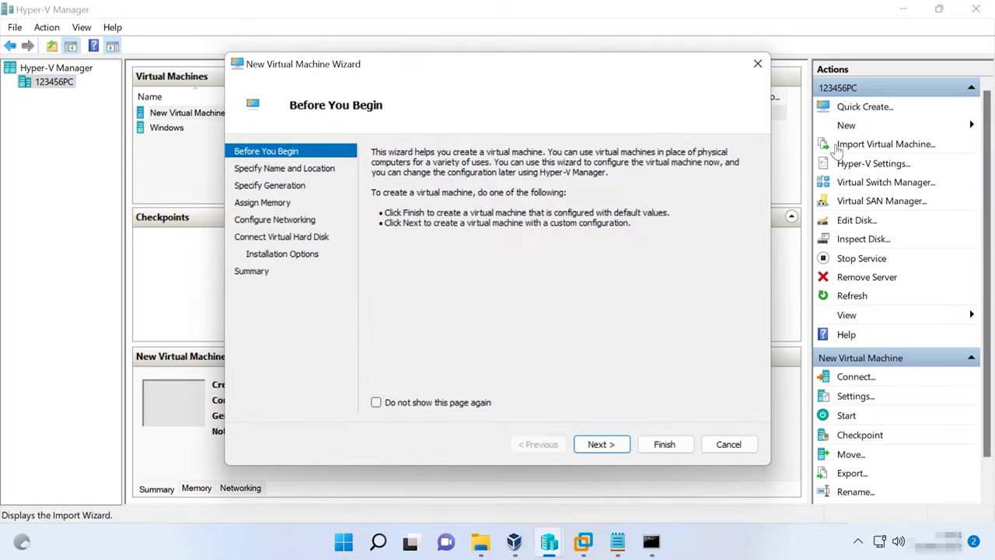
pyautogui.click(310, 169)
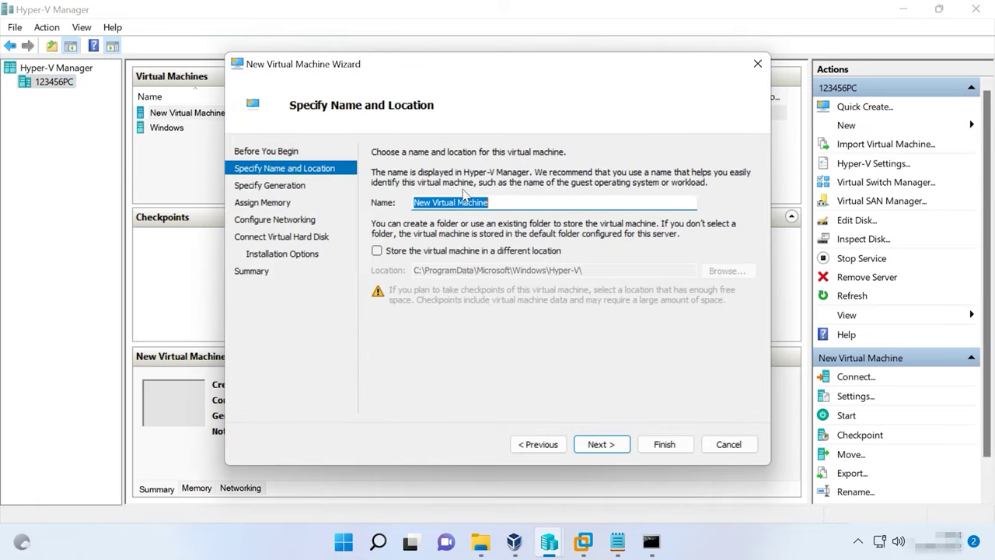
pyautogui.write('ubuntu')
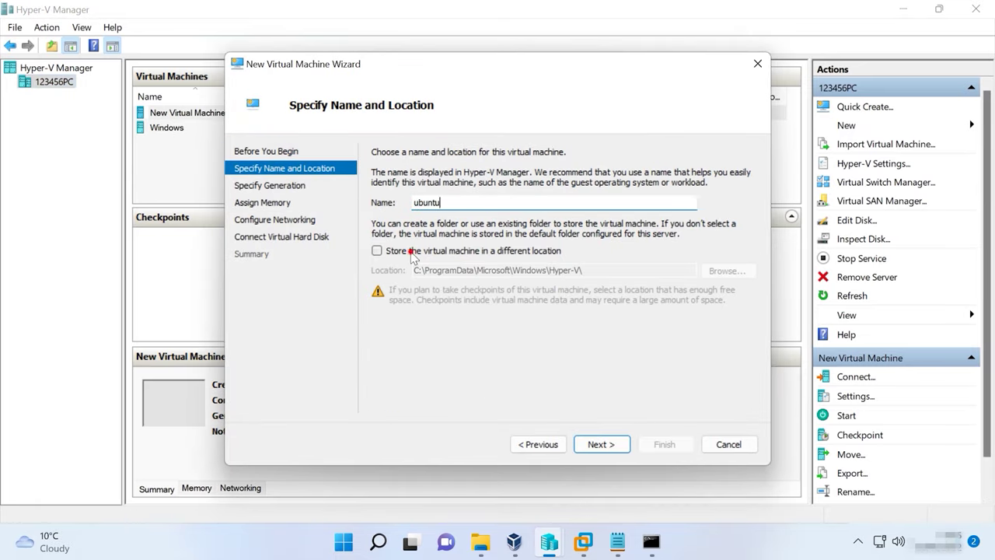
pyautogui.click(410, 251)
pyautogui.click(729, 272)
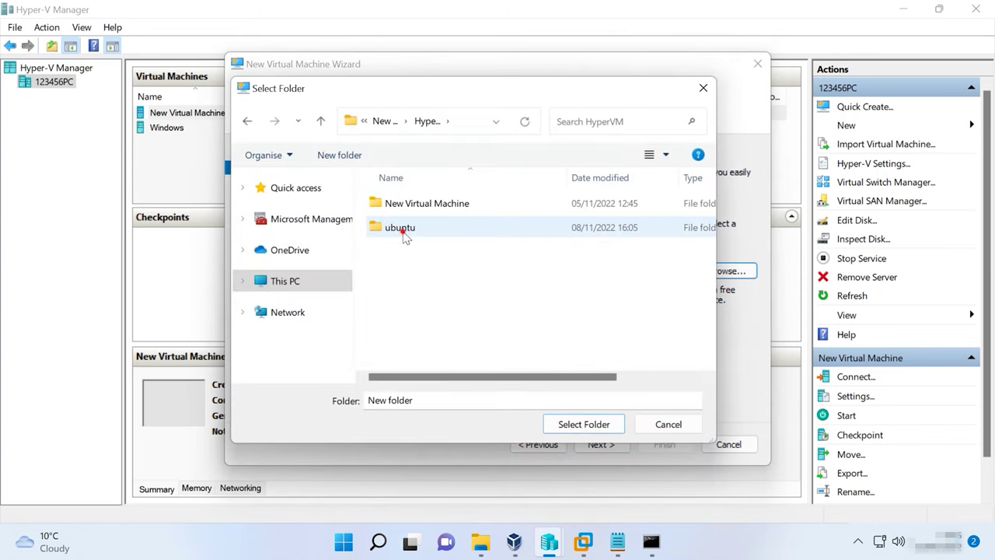
pyautogui.click(401, 227)
pyautogui.click(585, 423)
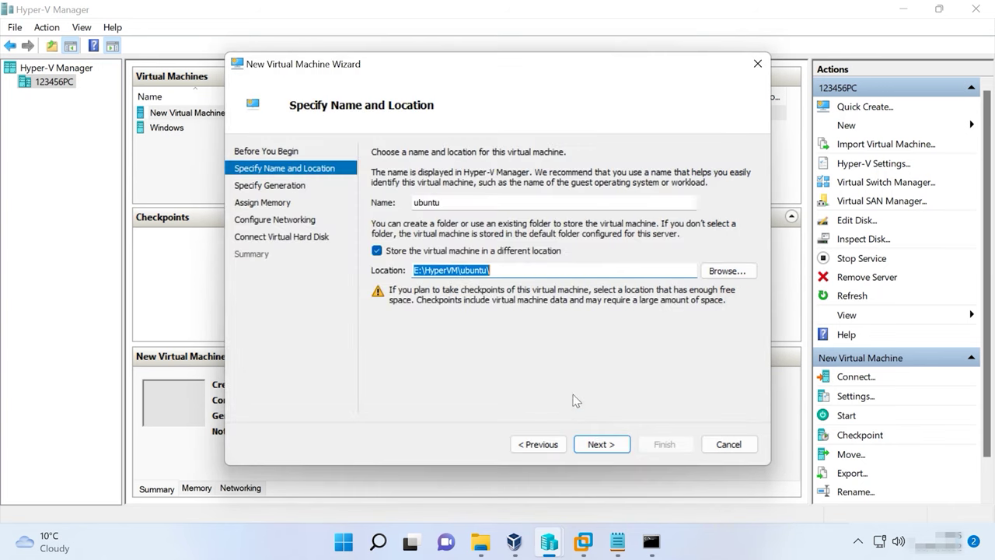
pyautogui.click(289, 186)
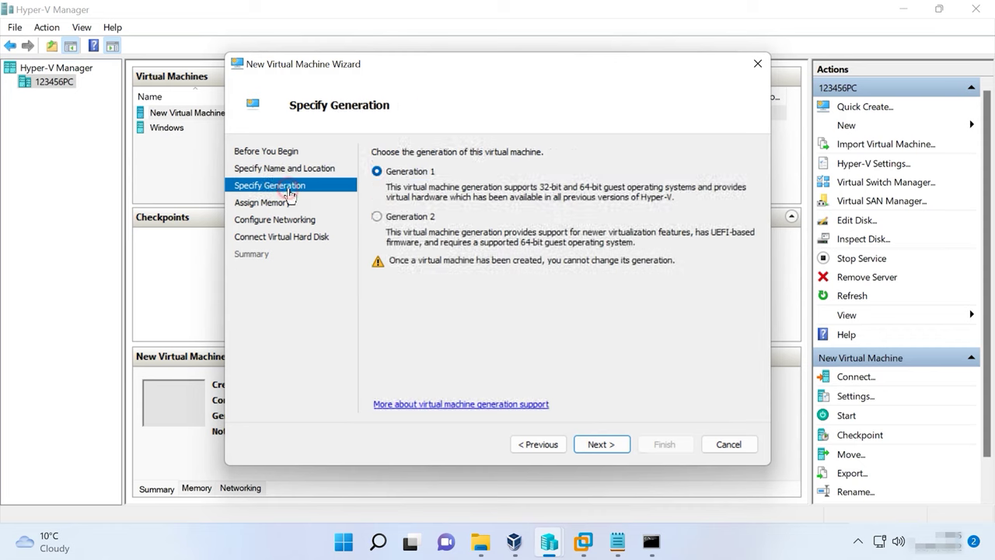
pyautogui.click(288, 220)
pyautogui.click(298, 238)
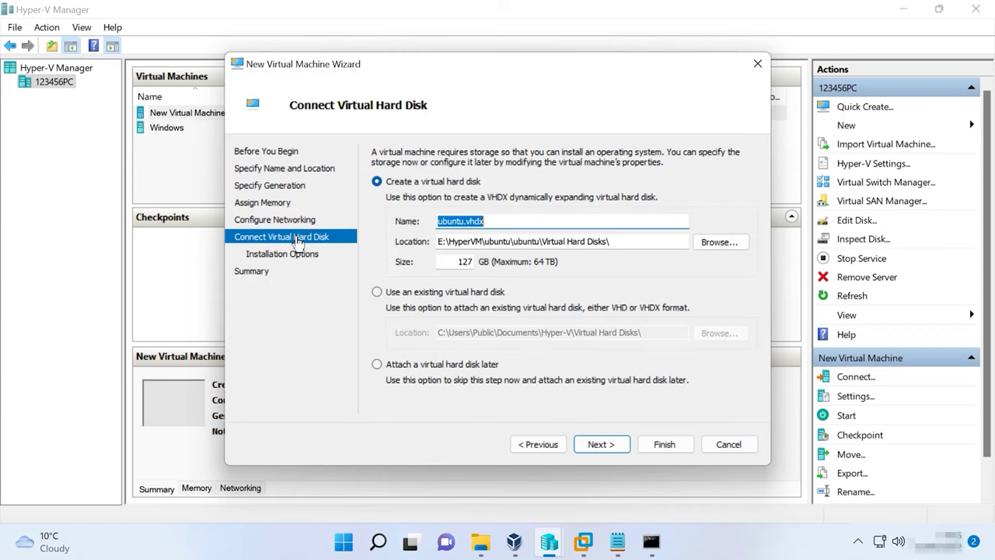
# Attach the existing disk E:\Convert\ubuntuconverted.vhd and finish creating the VM
pyautogui.click(377, 291)
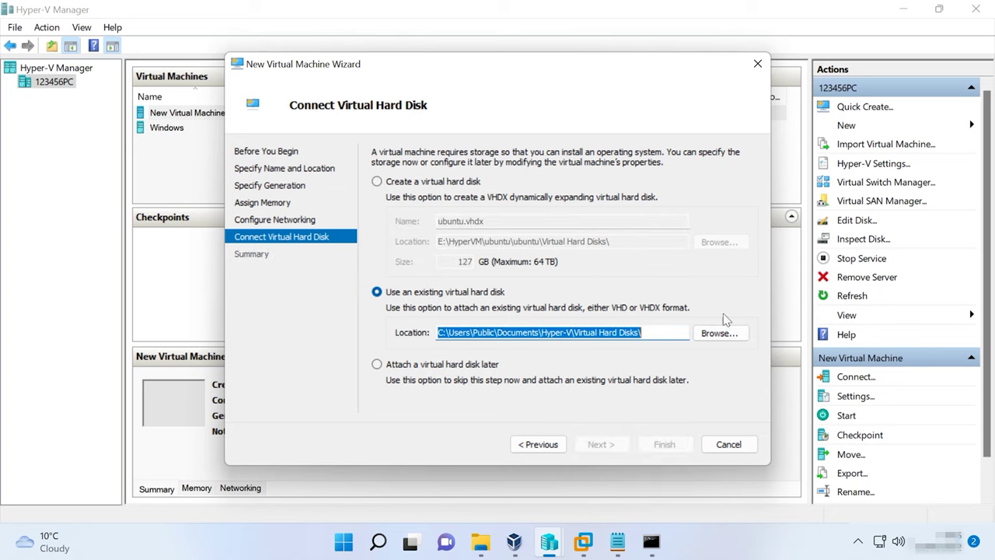
pyautogui.click(727, 333)
pyautogui.doubleClick(410, 204)
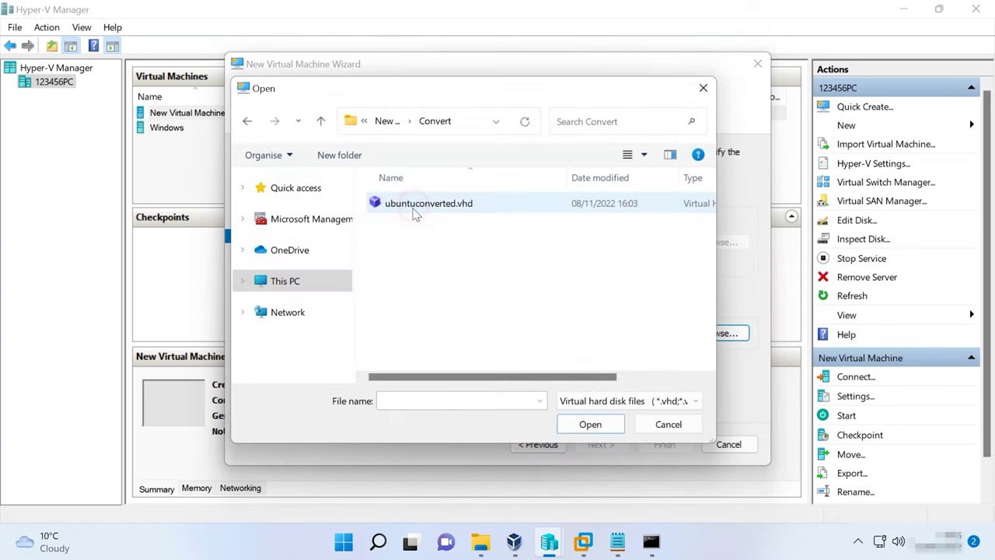
pyautogui.click(415, 212)
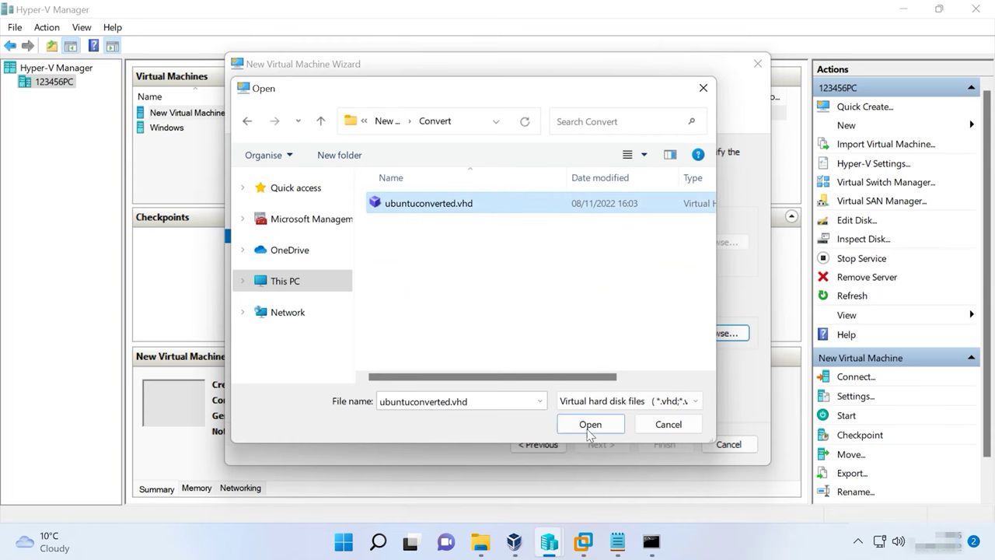
pyautogui.click(589, 424)
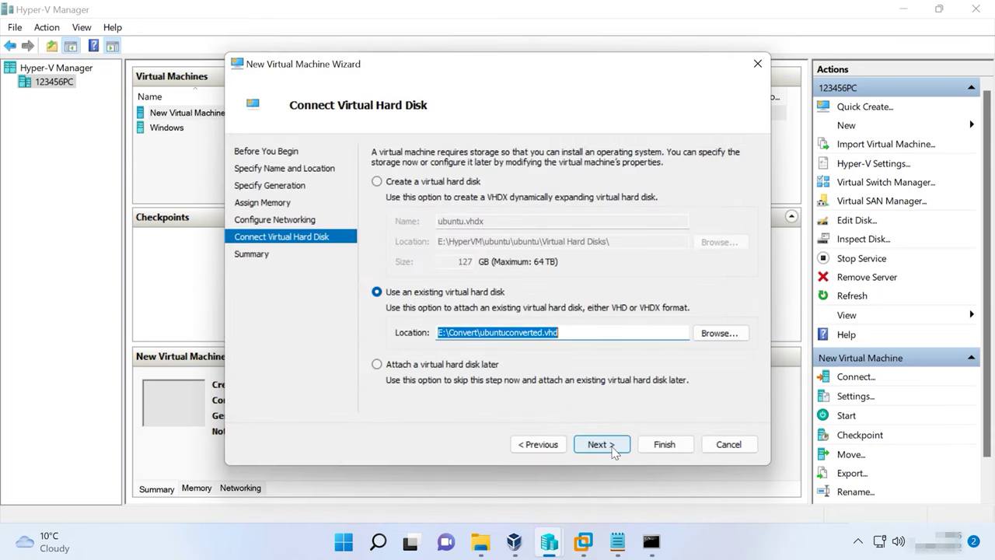
pyautogui.click(612, 446)
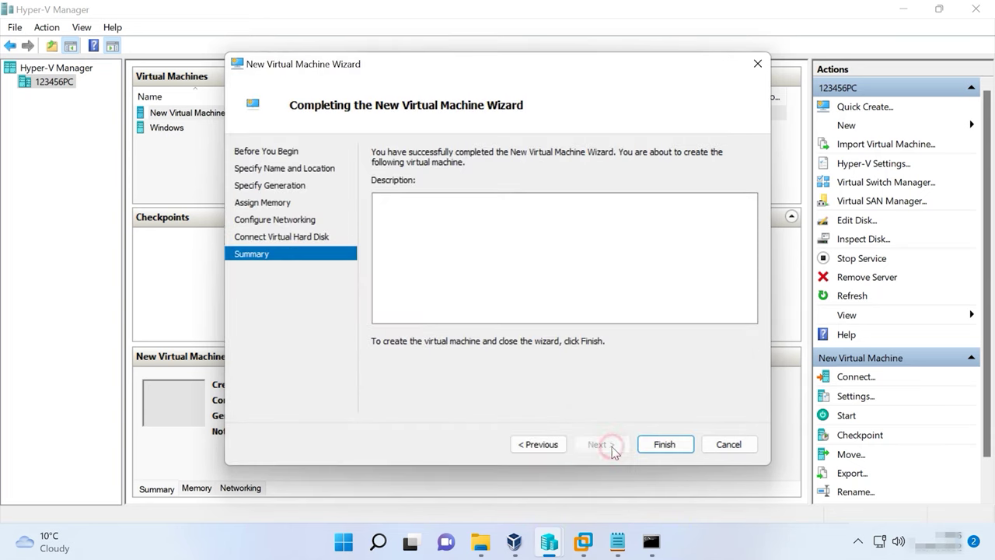
pyautogui.click(667, 449)
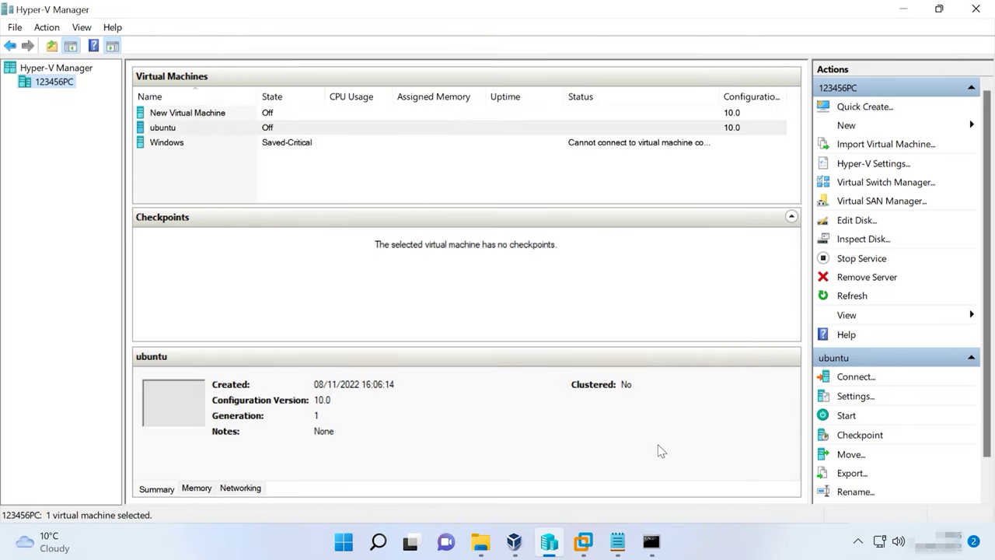
# Start the ubuntu VM, connect to its console, and log in with the account password
pyautogui.click(163, 132)
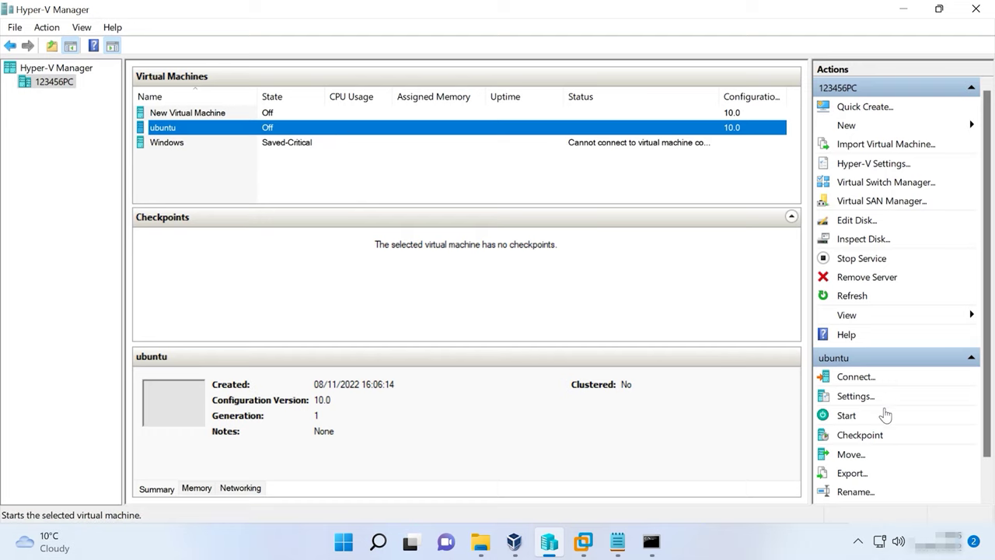
pyautogui.click(847, 417)
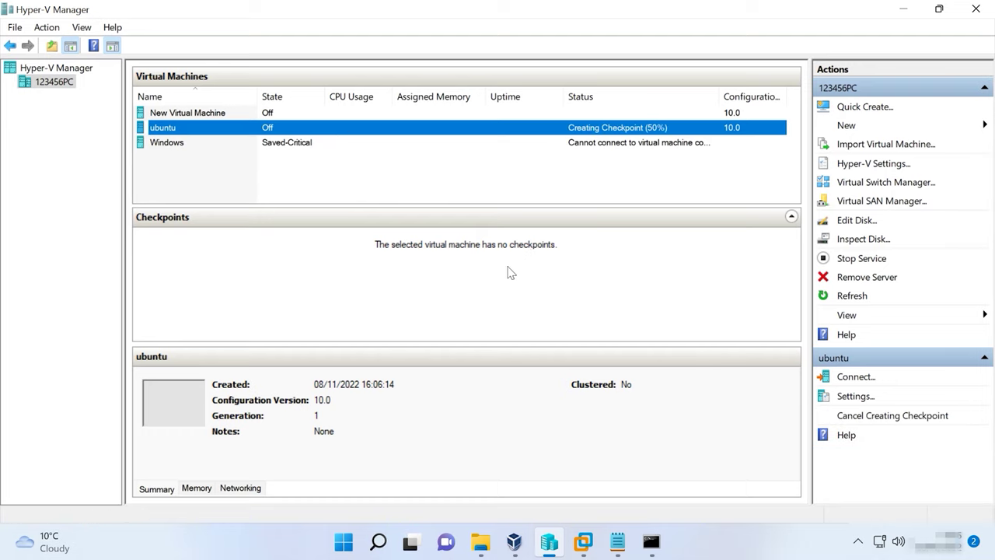
pyautogui.doubleClick(180, 393)
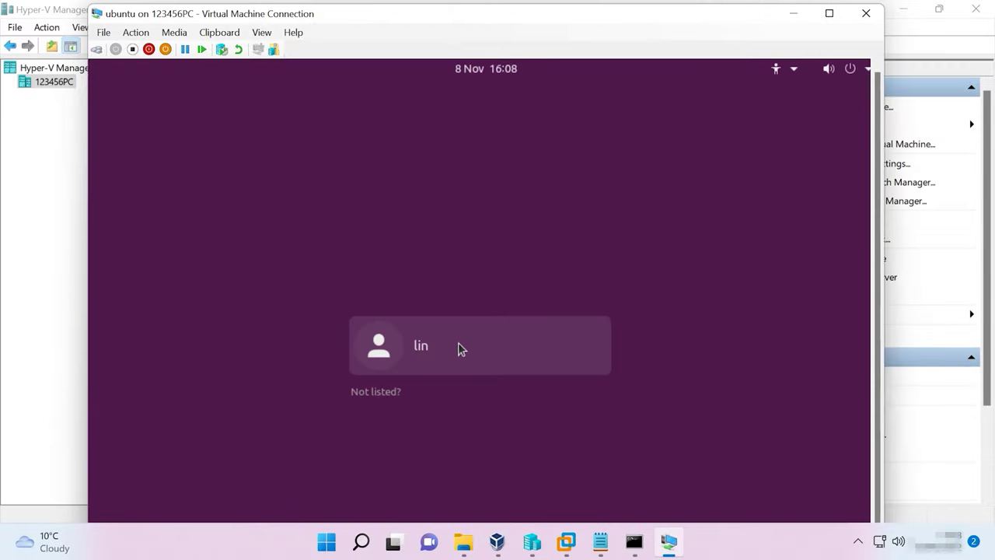
pyautogui.click(457, 349)
pyautogui.write('******')
pyautogui.press('Return')
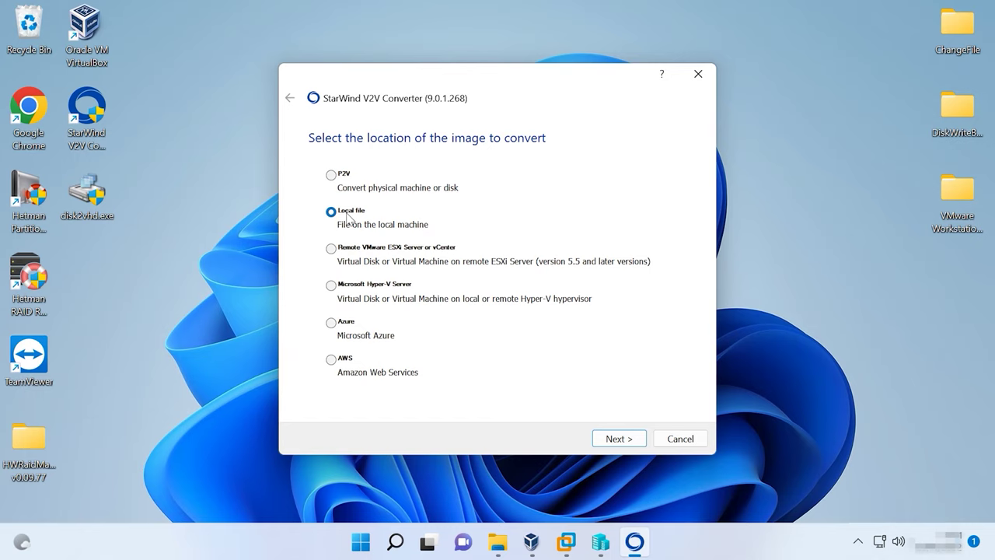
# Select E:\ubuntuHyperV.vhd as the local source image and proceed to the destination
pyautogui.click(616, 441)
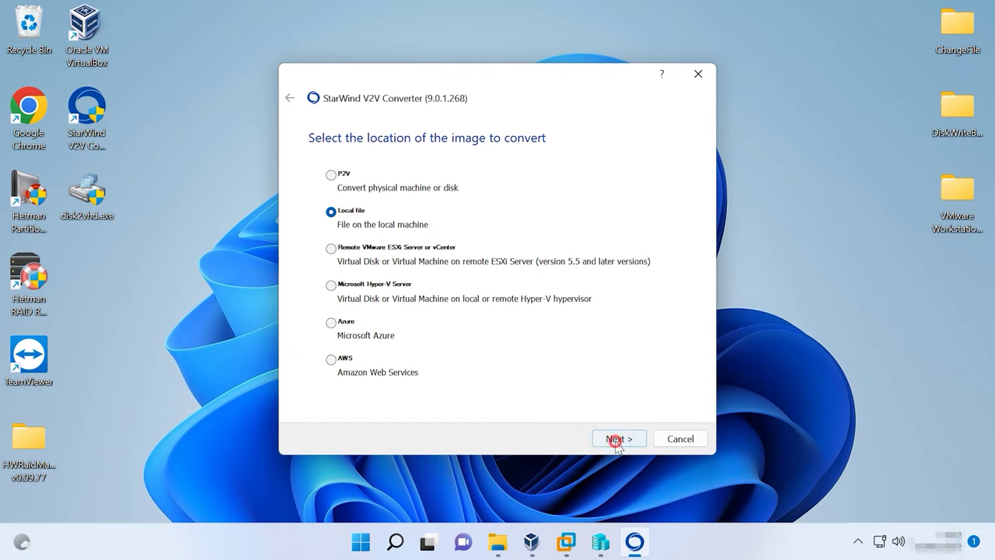
pyautogui.click(659, 195)
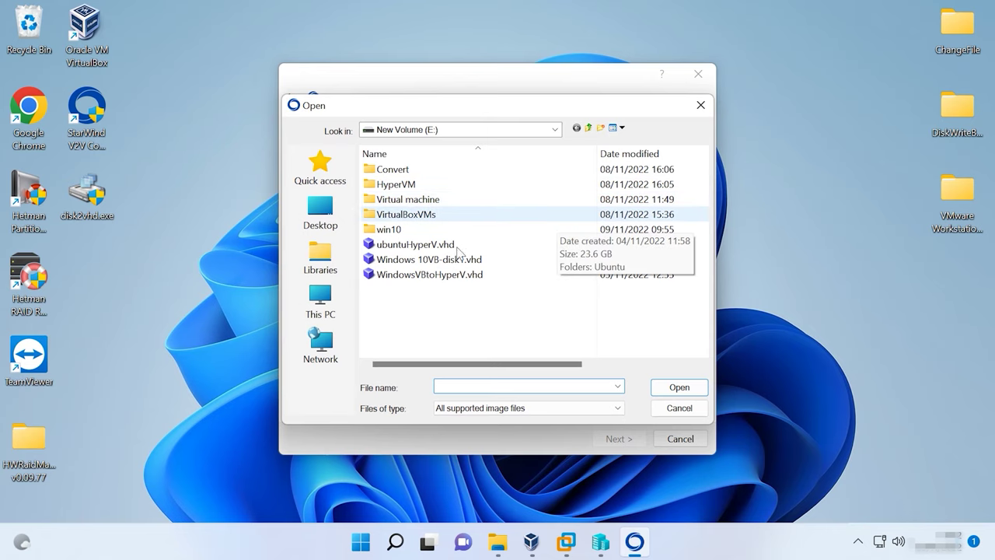
pyautogui.click(430, 245)
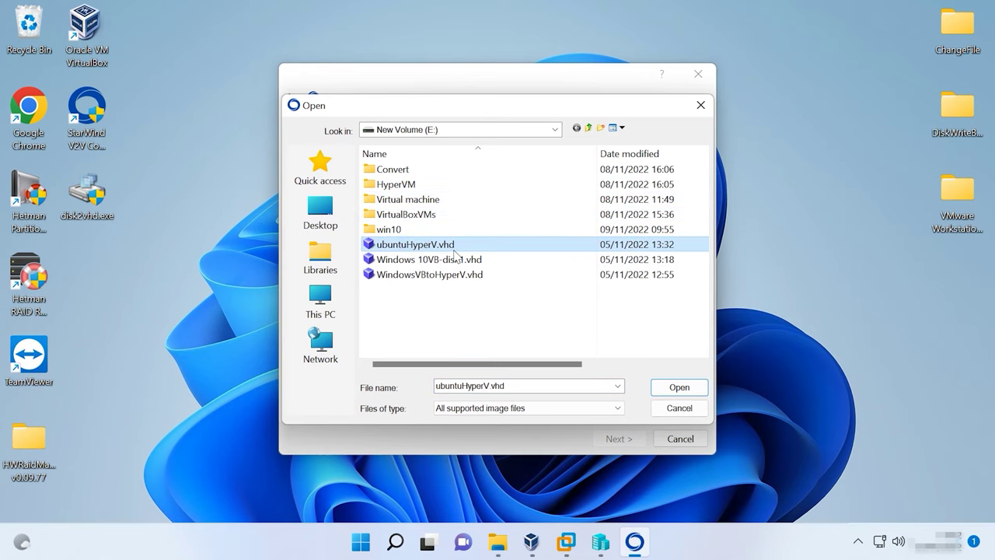
pyautogui.click(679, 387)
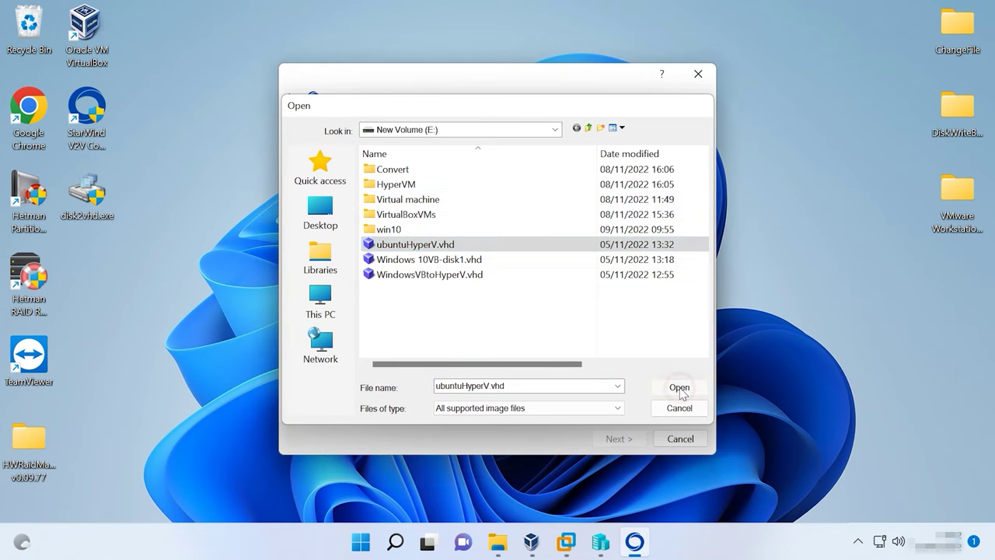
pyautogui.click(626, 444)
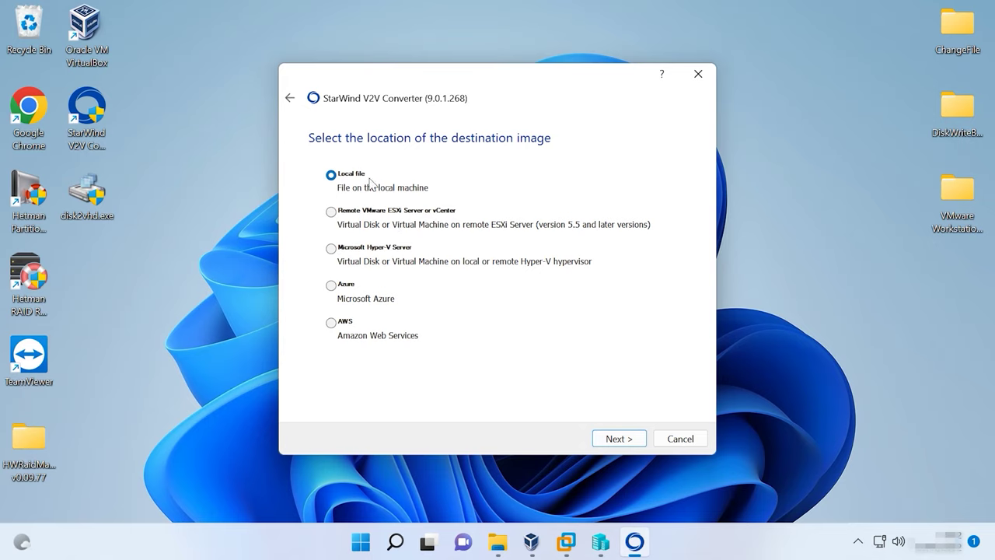
# Convert the disk to a local growable VMware Workstation VMDK image
pyautogui.click(616, 440)
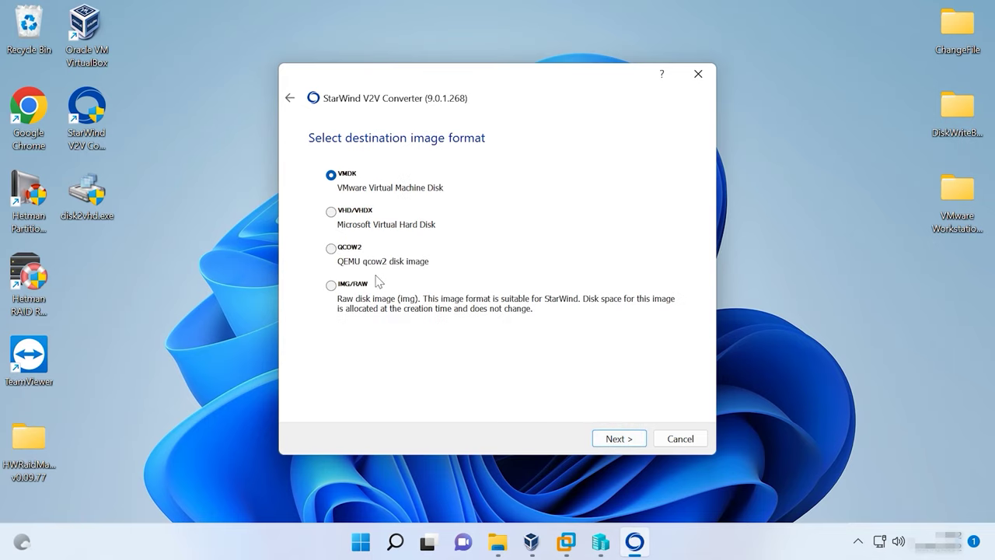
pyautogui.click(621, 440)
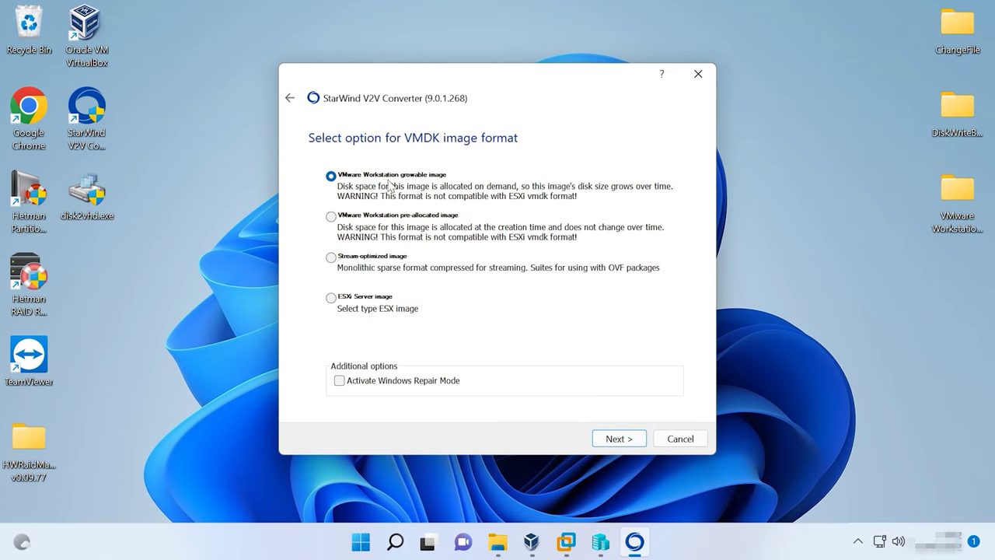
pyautogui.click(628, 440)
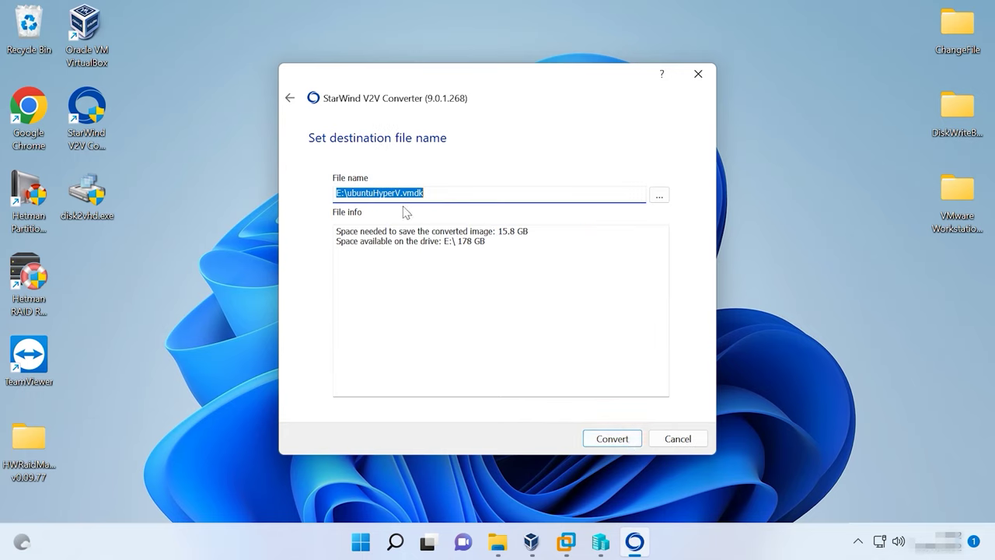
pyautogui.click(613, 440)
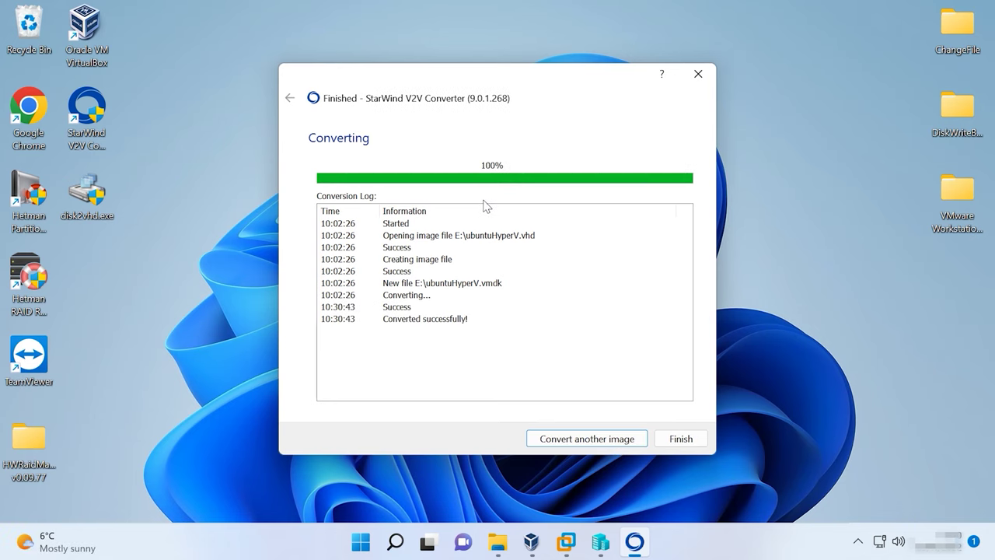
pyautogui.click(687, 440)
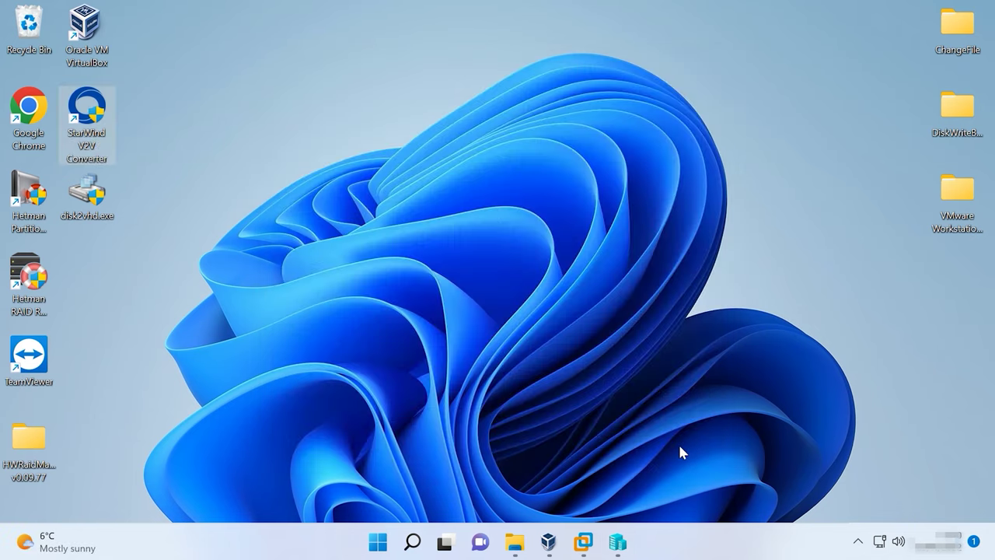
# Verify ubuntuHyperV.vmdk (14.2 GB) now sits on drive E:
pyautogui.click(515, 542)
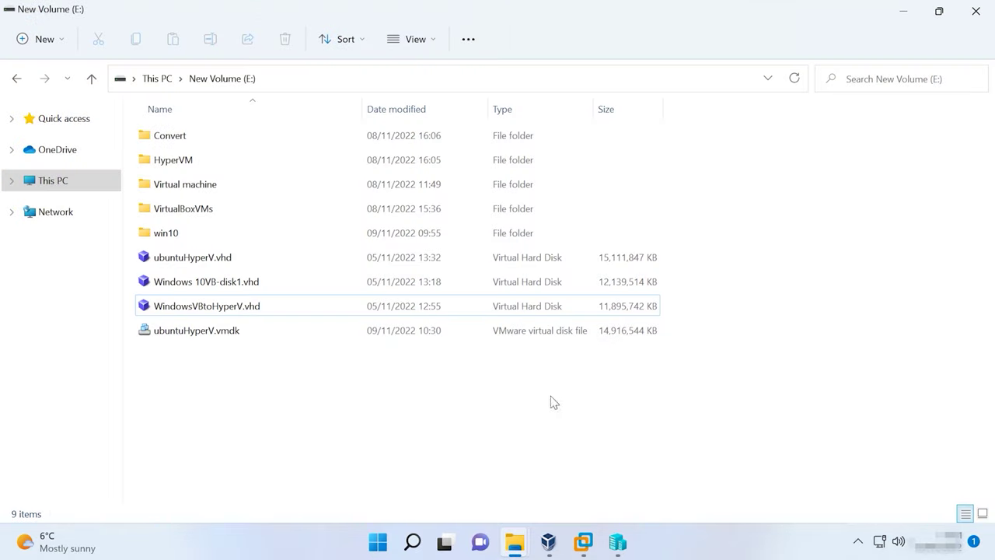
pyautogui.click(207, 332)
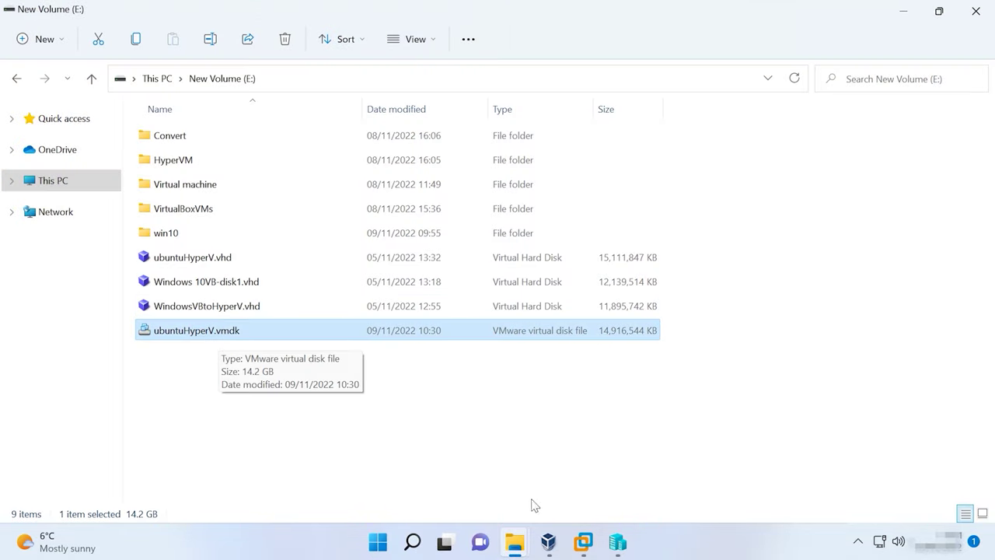
pyautogui.moveTo(553, 547)
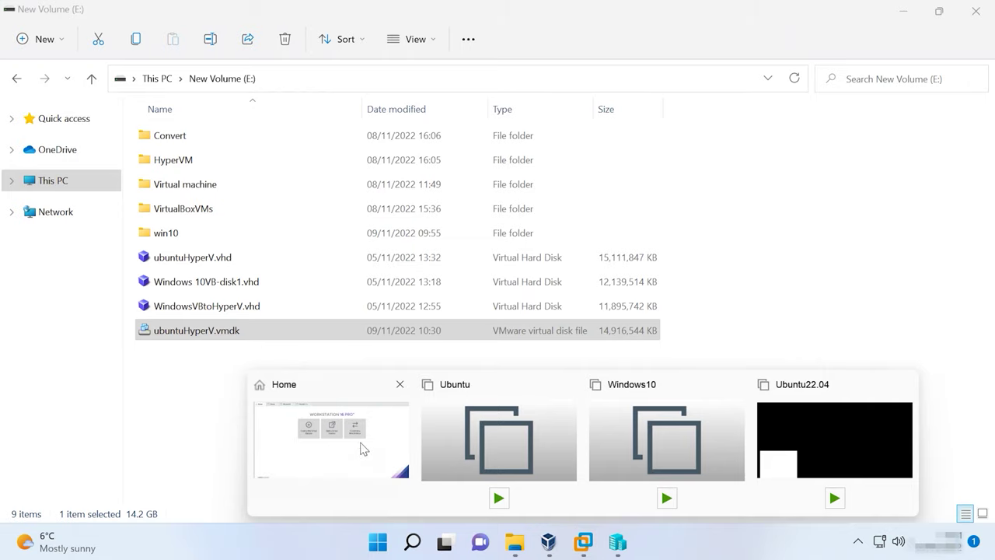
pyautogui.click(362, 441)
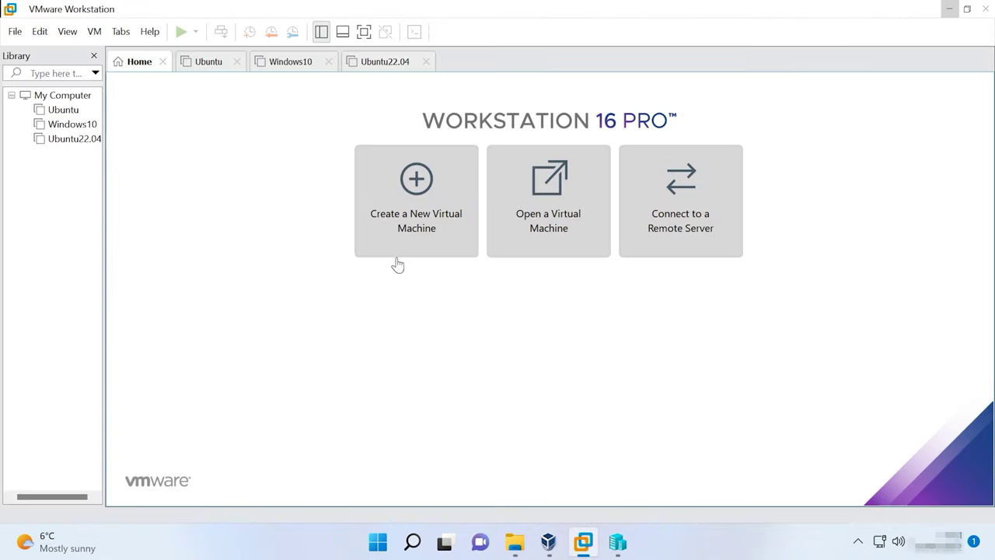
# Start a custom Linux Ubuntu VM named UbuntufromHV in E:\Virtual machine\VMware\UFHV
pyautogui.click(448, 217)
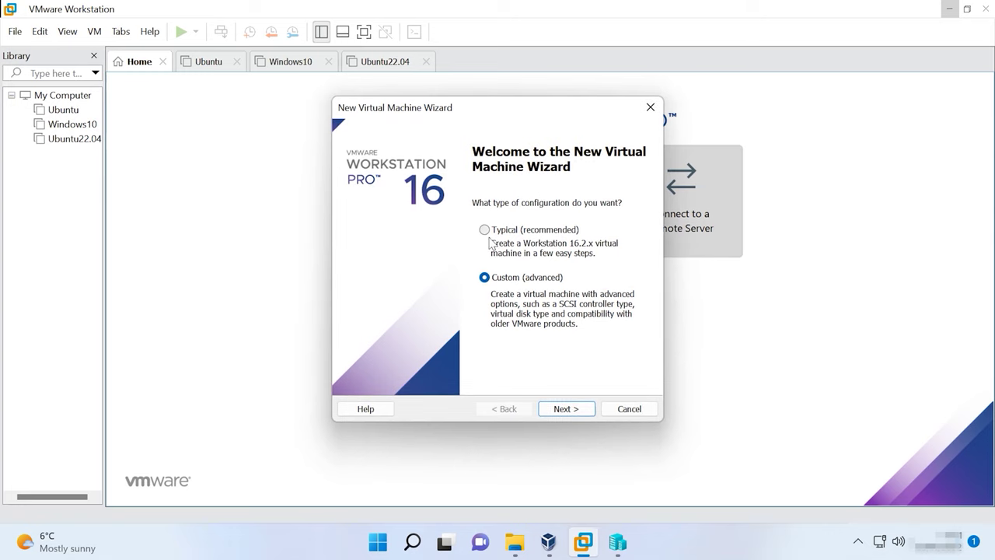
pyautogui.click(563, 407)
pyautogui.click(566, 408)
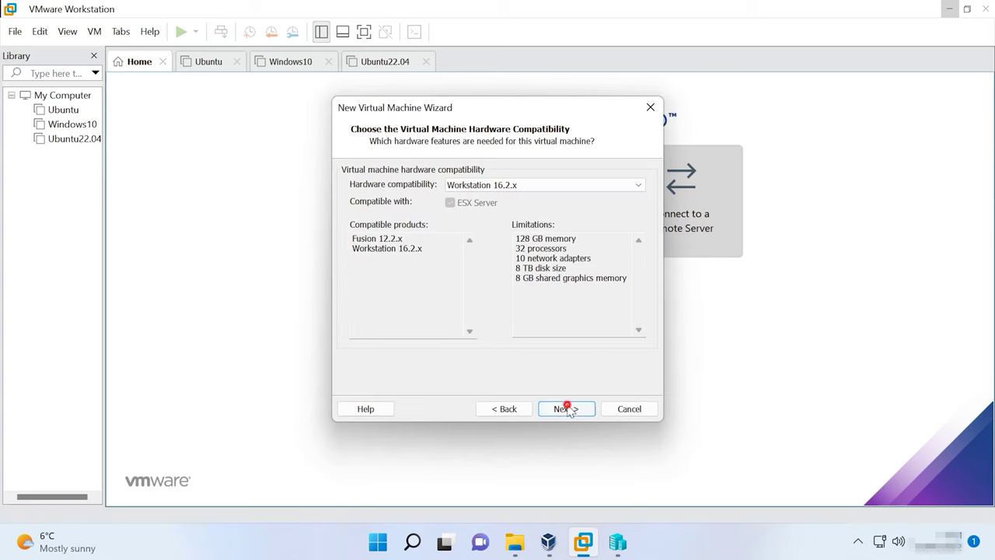
pyautogui.click(566, 409)
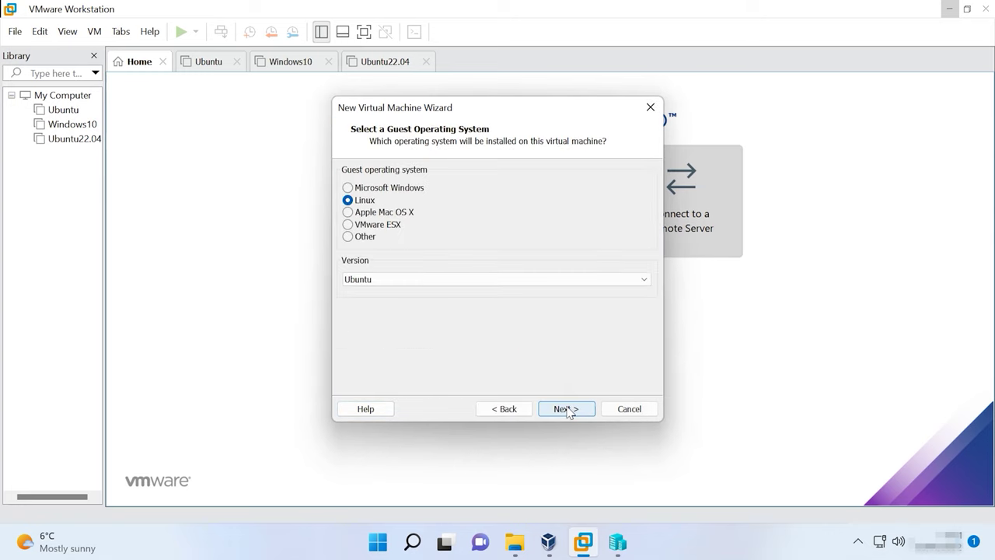
pyautogui.click(565, 409)
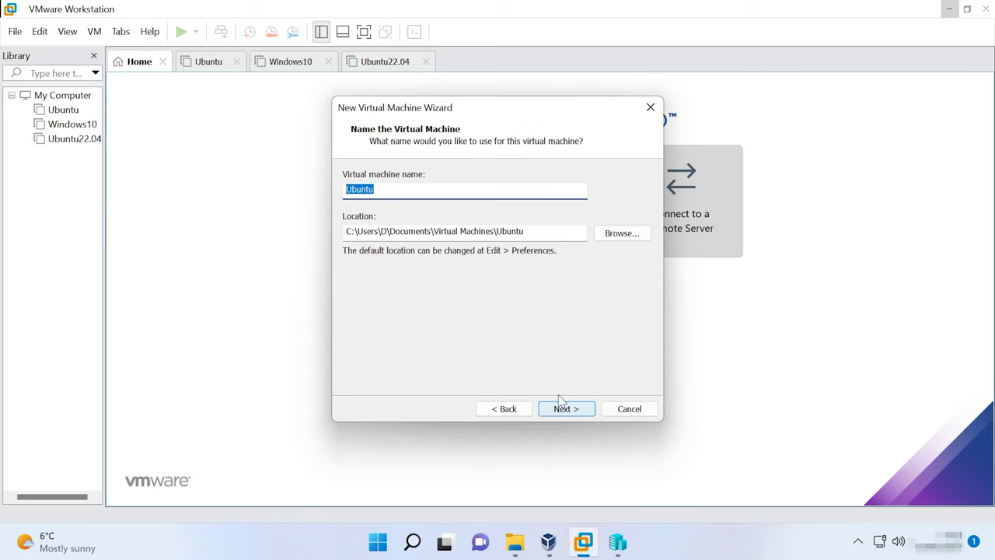
pyautogui.click(379, 189)
pyautogui.write('fromHV')
pyautogui.click(622, 234)
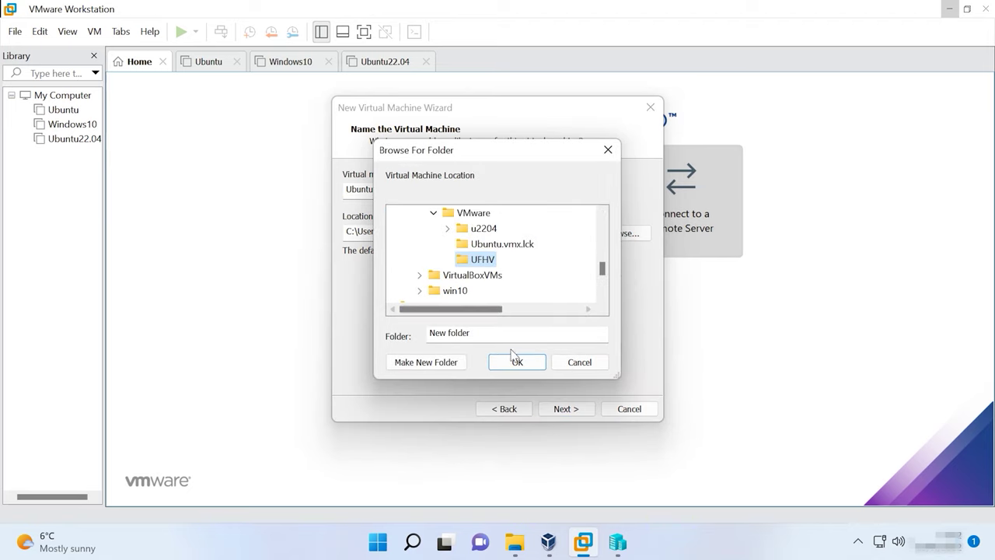
pyautogui.click(512, 362)
pyautogui.click(572, 412)
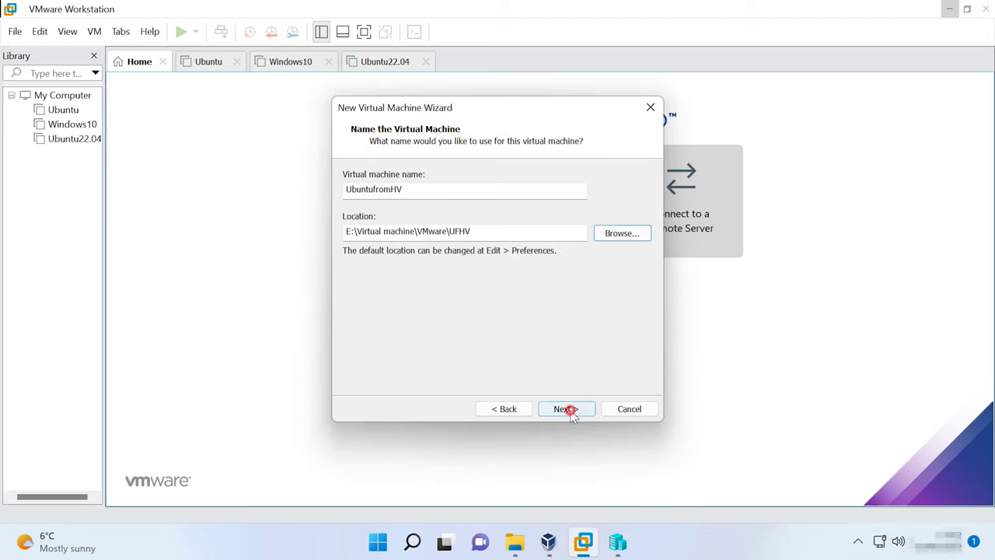
# Keep default processors, 2048 MB memory, NAT and SCSI, and choose to use an existing virtual disk
pyautogui.click(565, 409)
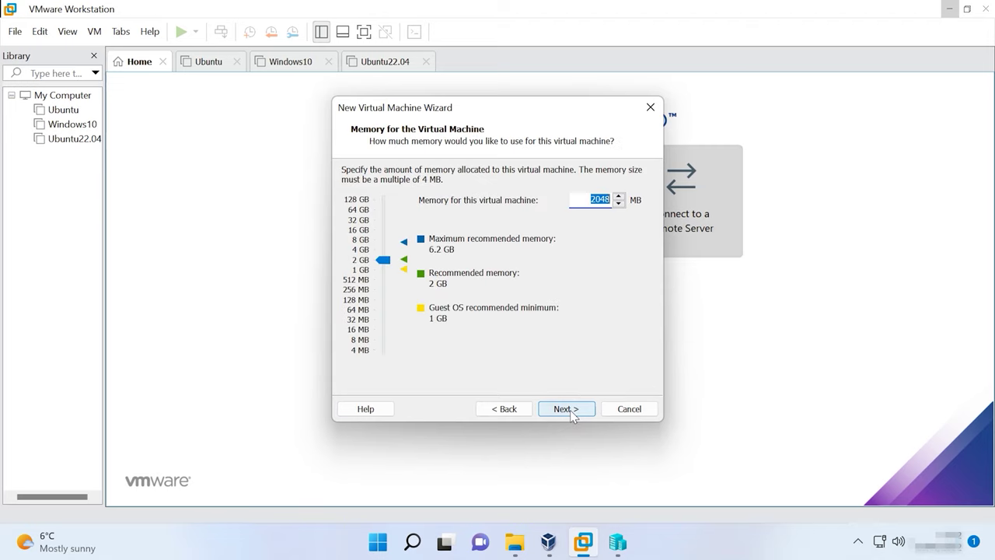
pyautogui.click(566, 408)
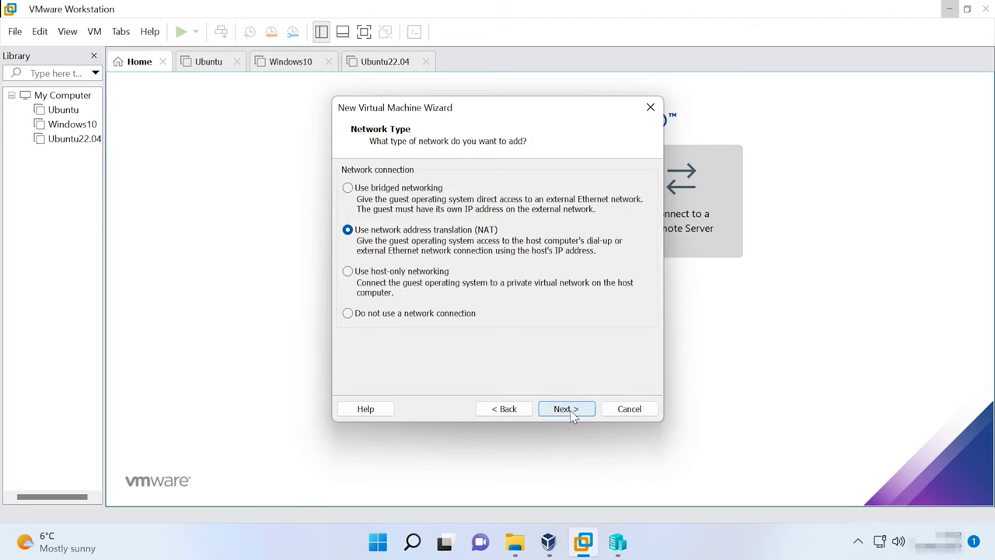
pyautogui.click(566, 409)
pyautogui.click(570, 409)
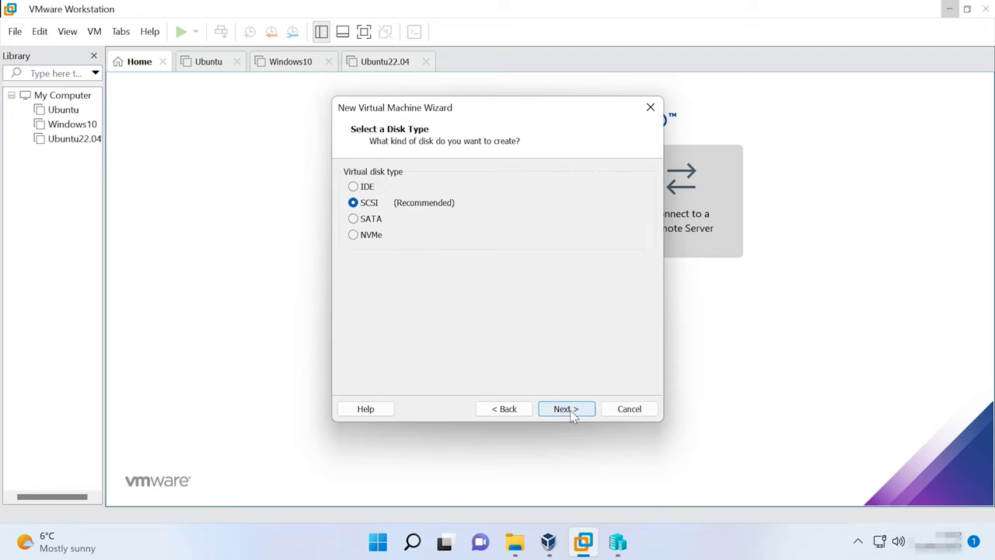
pyautogui.click(570, 410)
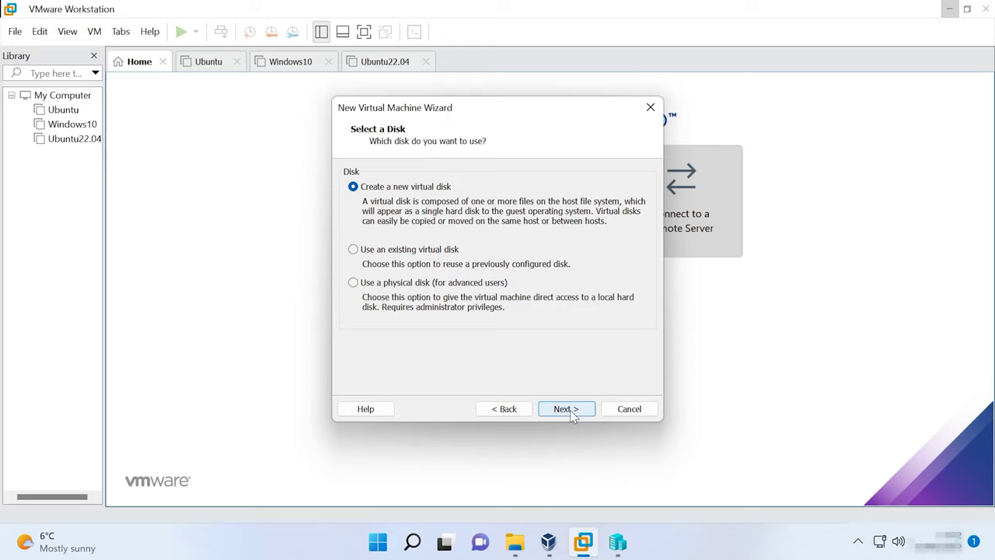
pyautogui.click(386, 250)
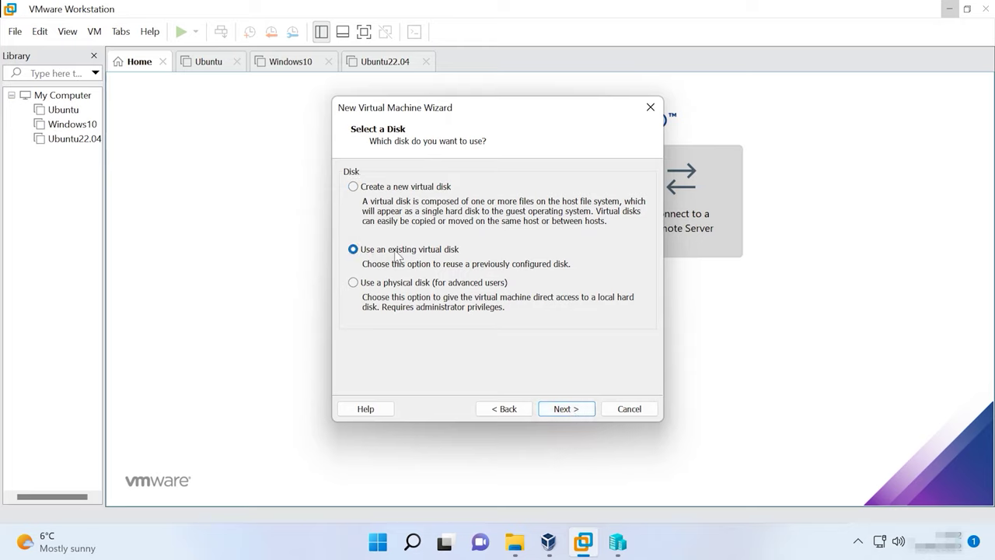
pyautogui.click(571, 411)
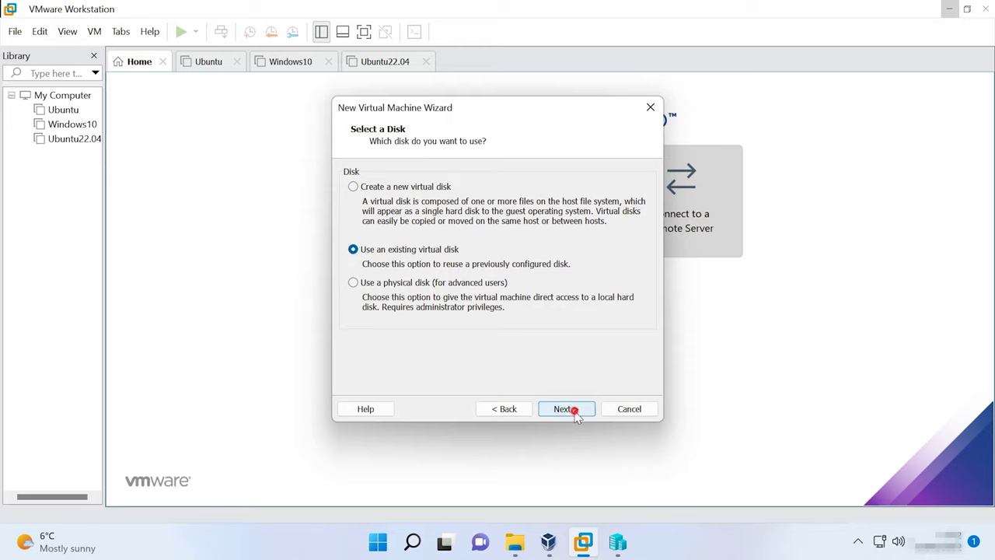
pyautogui.click(618, 189)
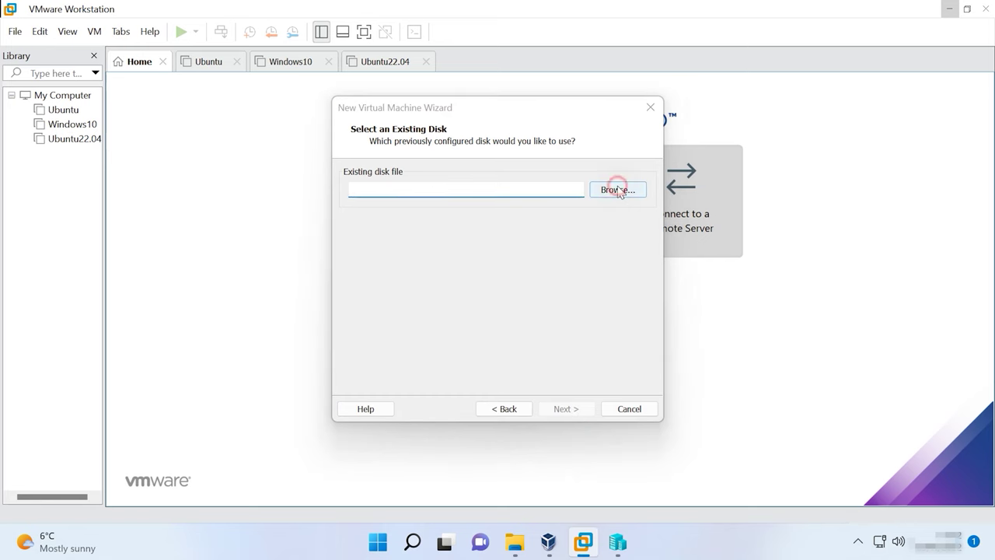
# Use E:\ubuntuHyperV.vmdk as the disk, convert it to the newer format, and finish
pyautogui.click(543, 332)
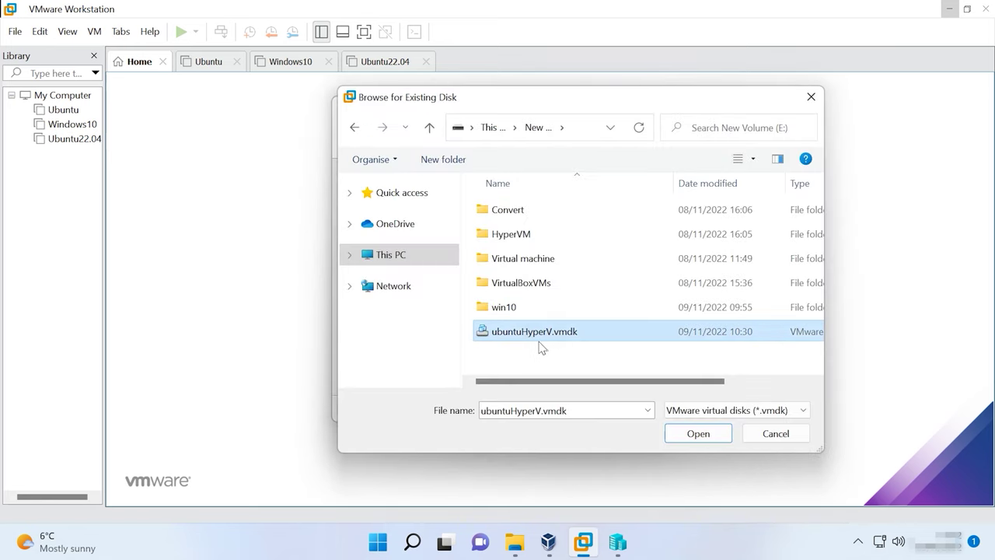
pyautogui.click(700, 439)
pyautogui.click(579, 410)
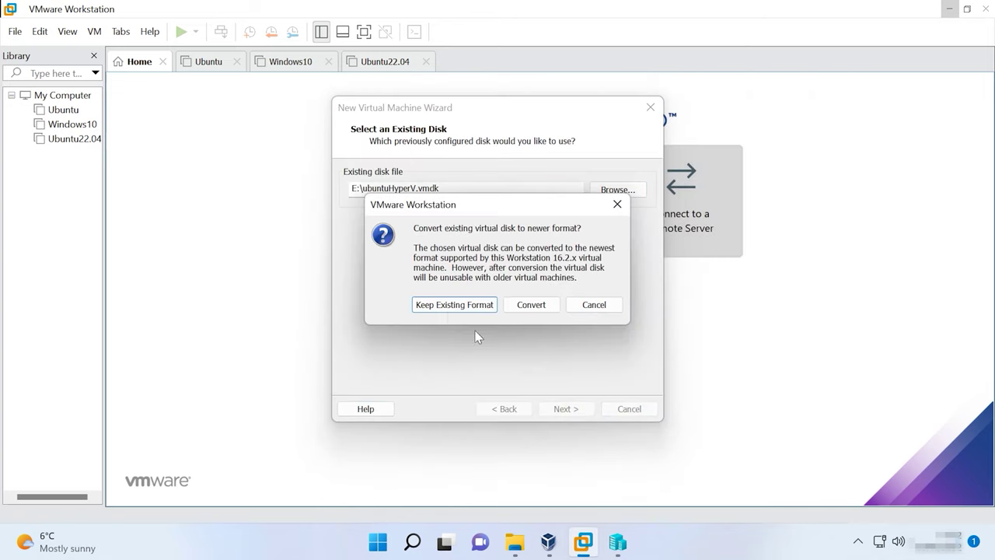
pyautogui.click(531, 305)
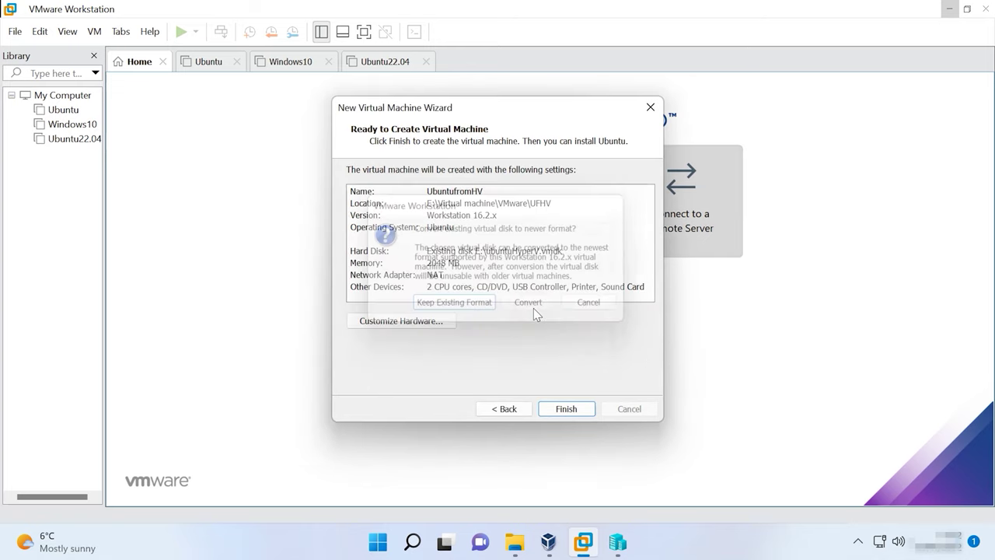
pyautogui.click(569, 412)
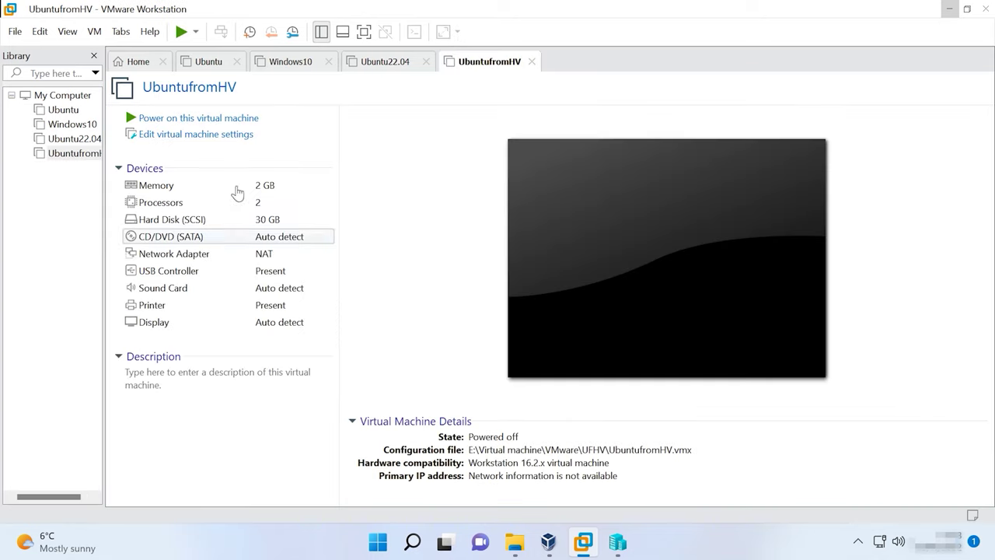
# Remove the CD/DVD (SATA) drive from UbuntufromHV's settings
pyautogui.click(195, 135)
pyautogui.click(255, 110)
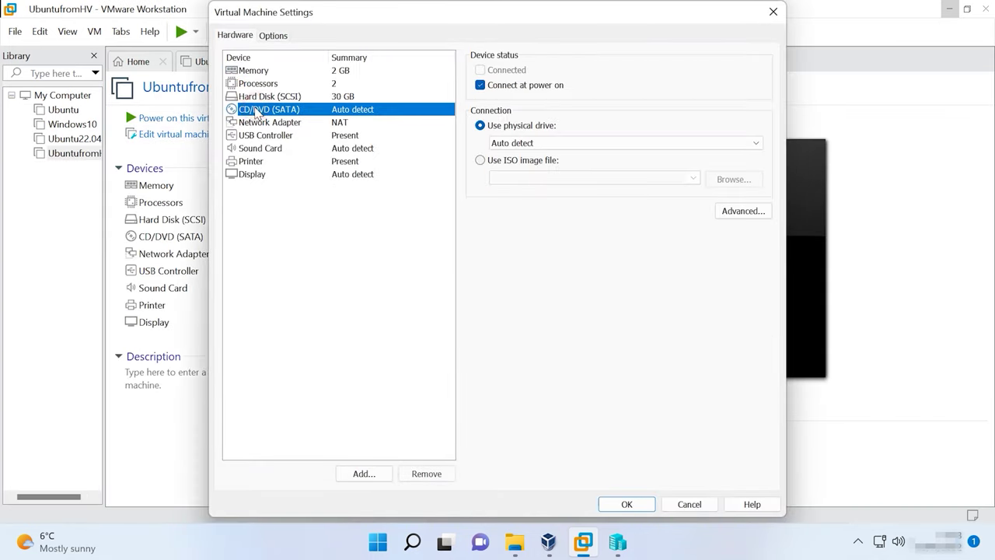
pyautogui.click(425, 476)
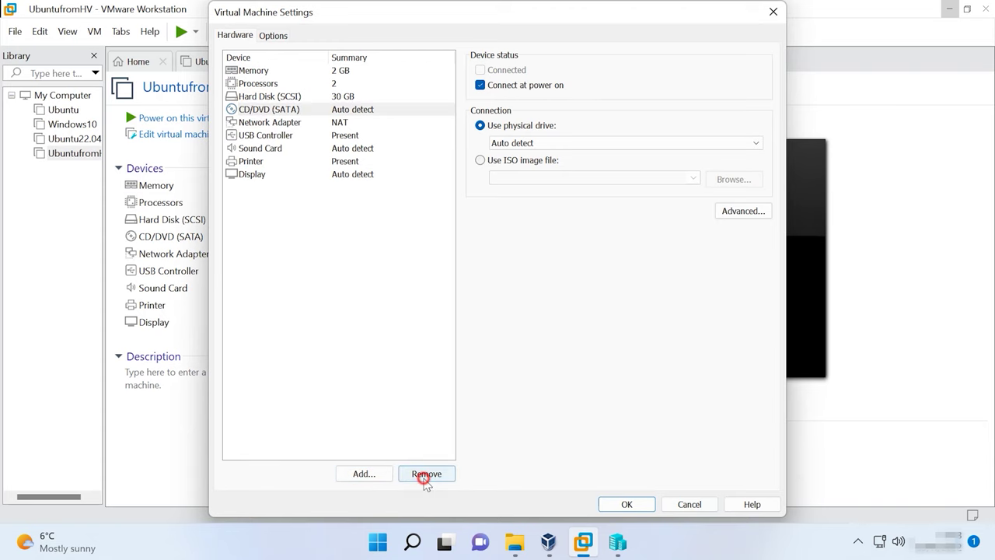
pyautogui.click(626, 503)
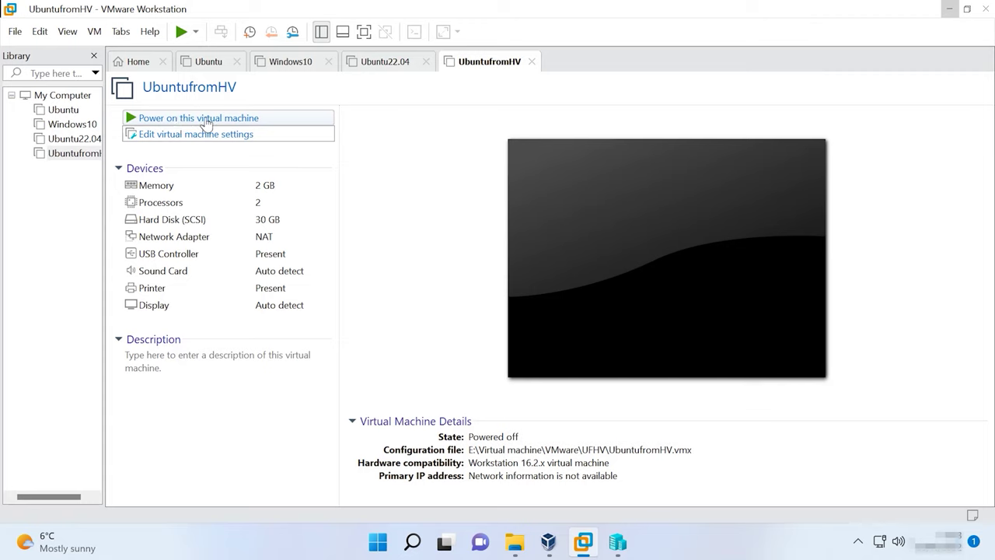
# Power on UbuntufromHV, boot the default GRUB entry, and open then close the Home folder
pyautogui.click(206, 121)
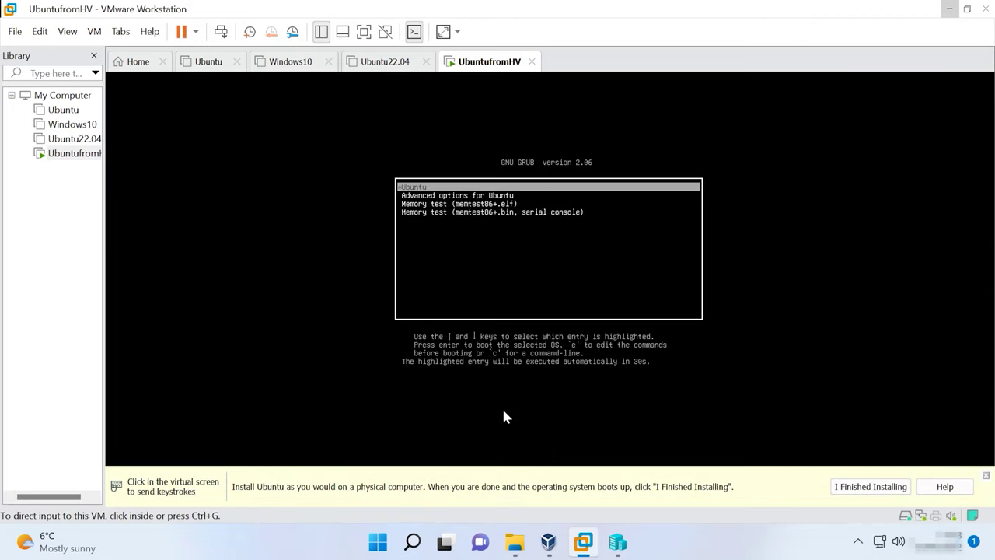
pyautogui.click(458, 204)
pyautogui.press('Return')
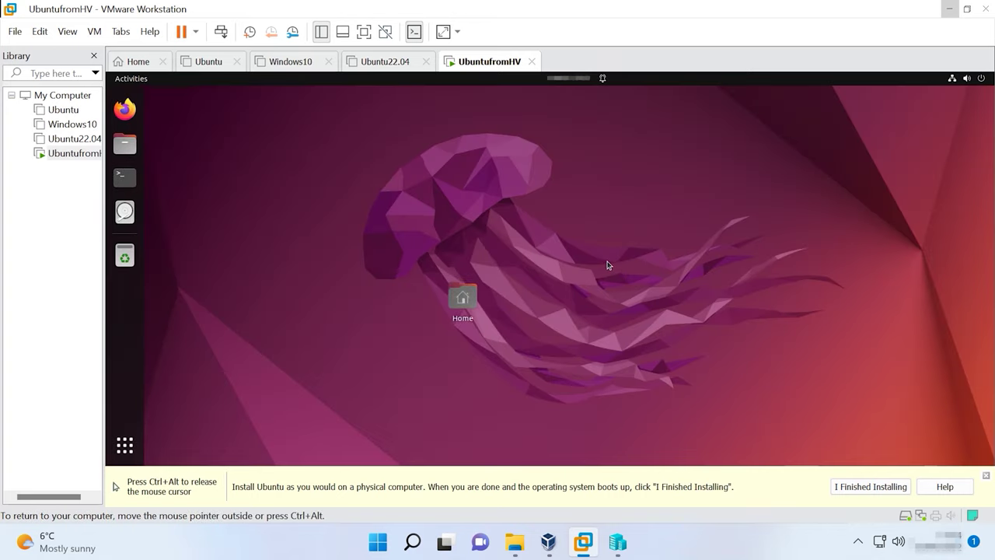
pyautogui.click(464, 302)
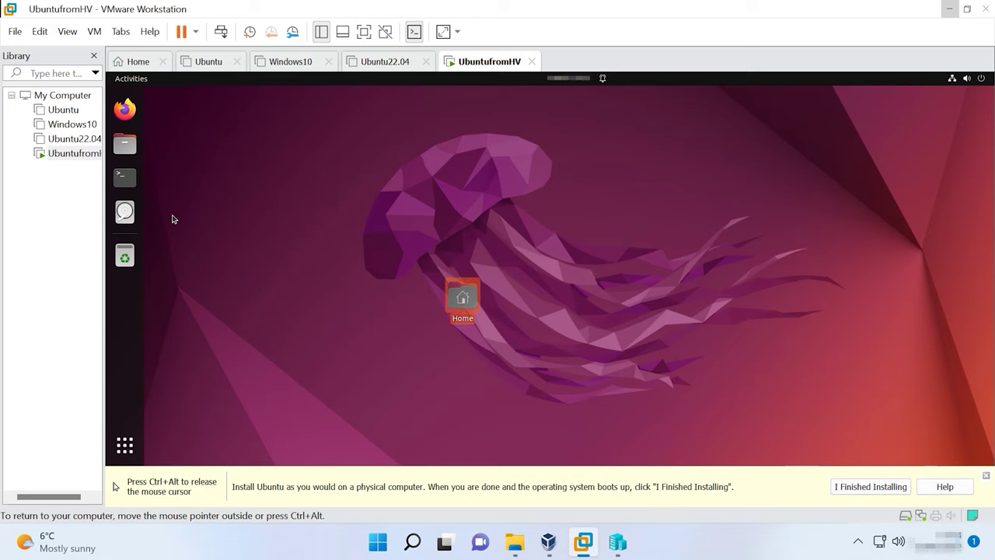
pyautogui.click(124, 144)
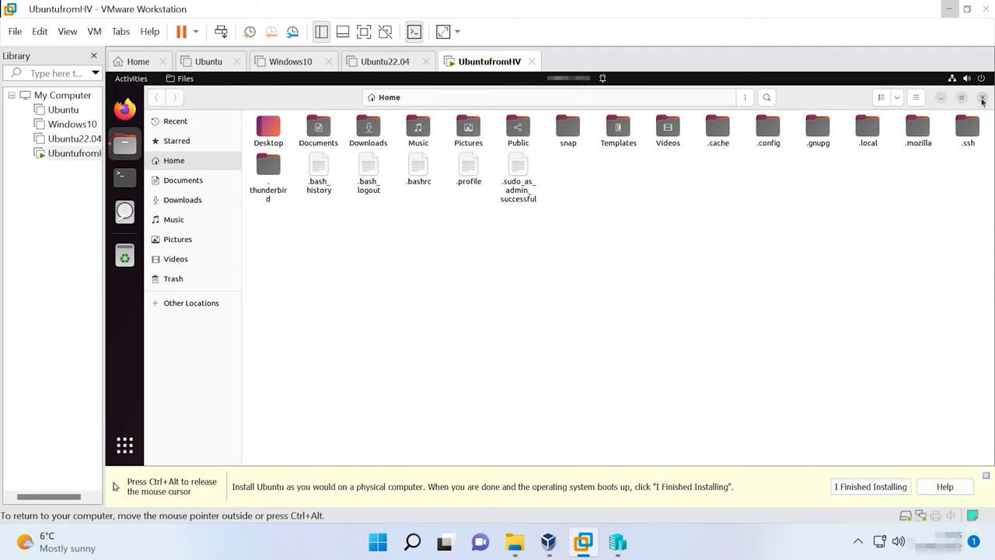
pyautogui.click(981, 99)
pyautogui.click(521, 267)
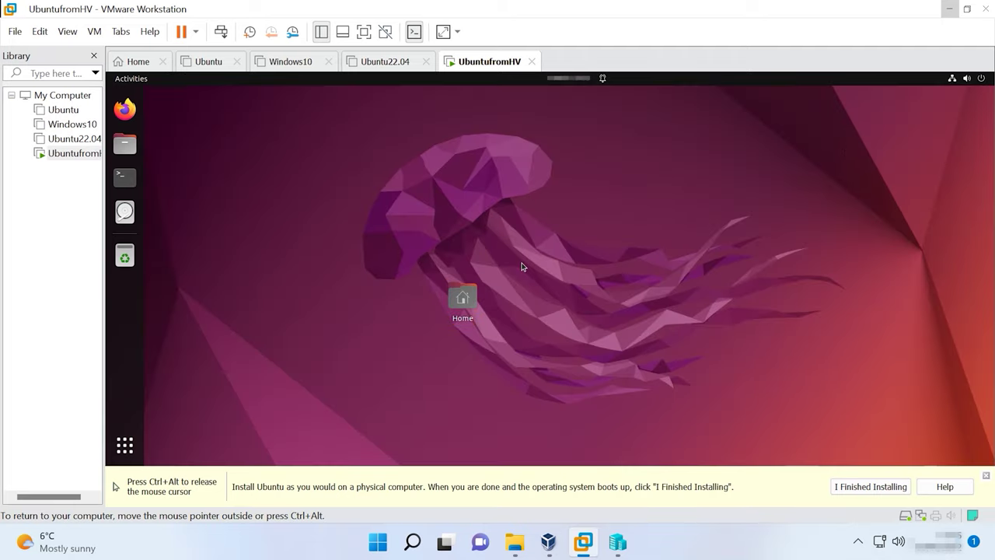